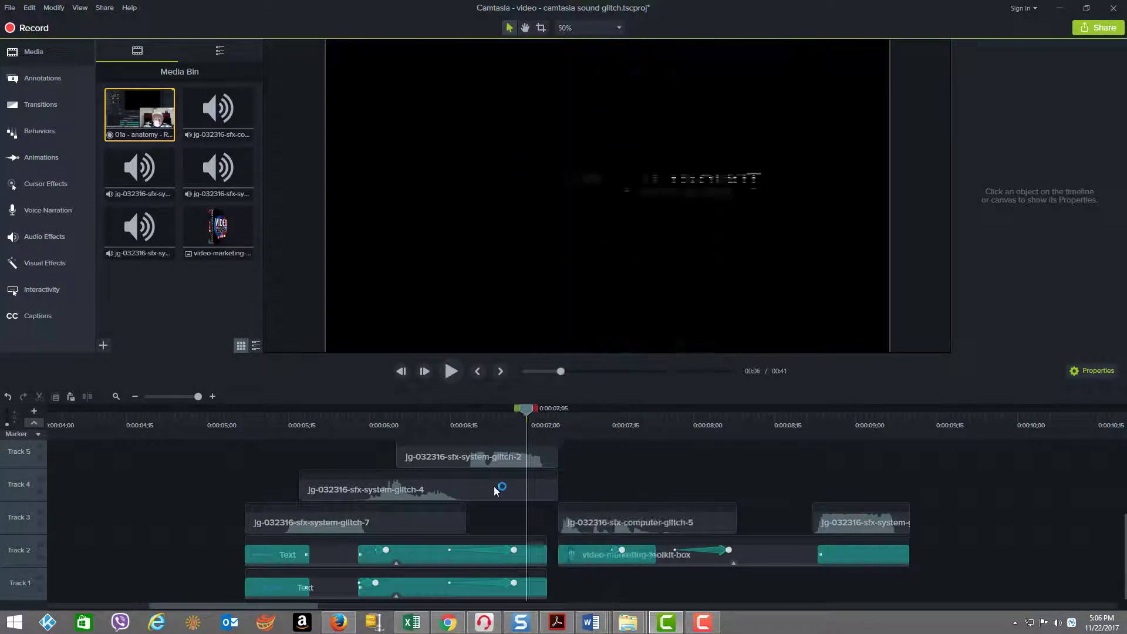
Step: Show the effects on the first Track 2 text clip and scrub through the finished glitch sequence
click(495, 552)
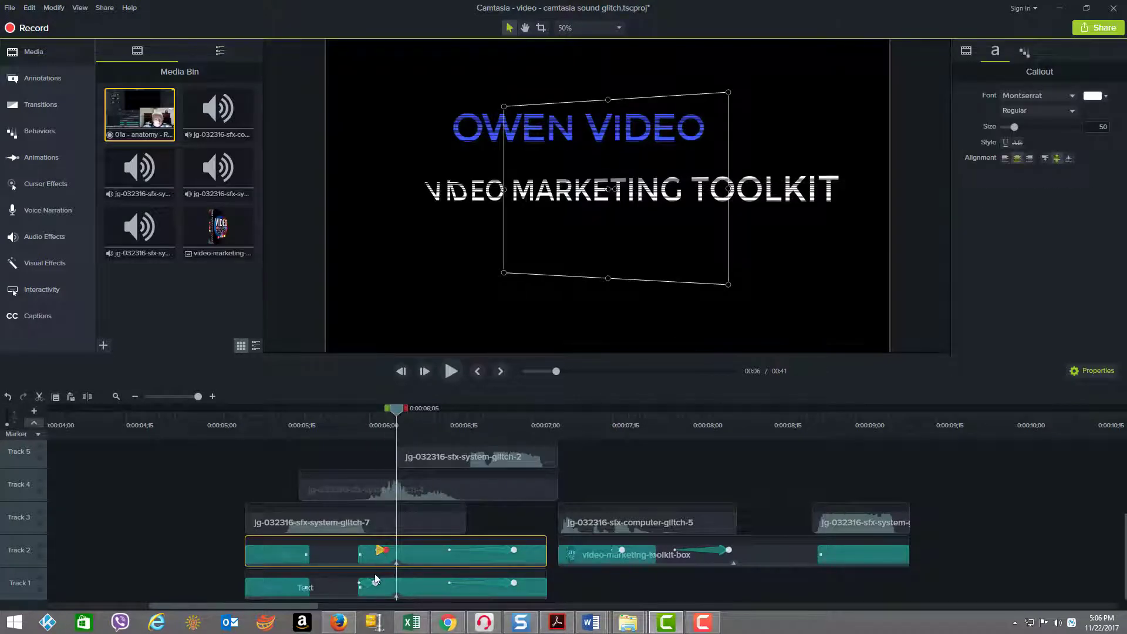
click(397, 565)
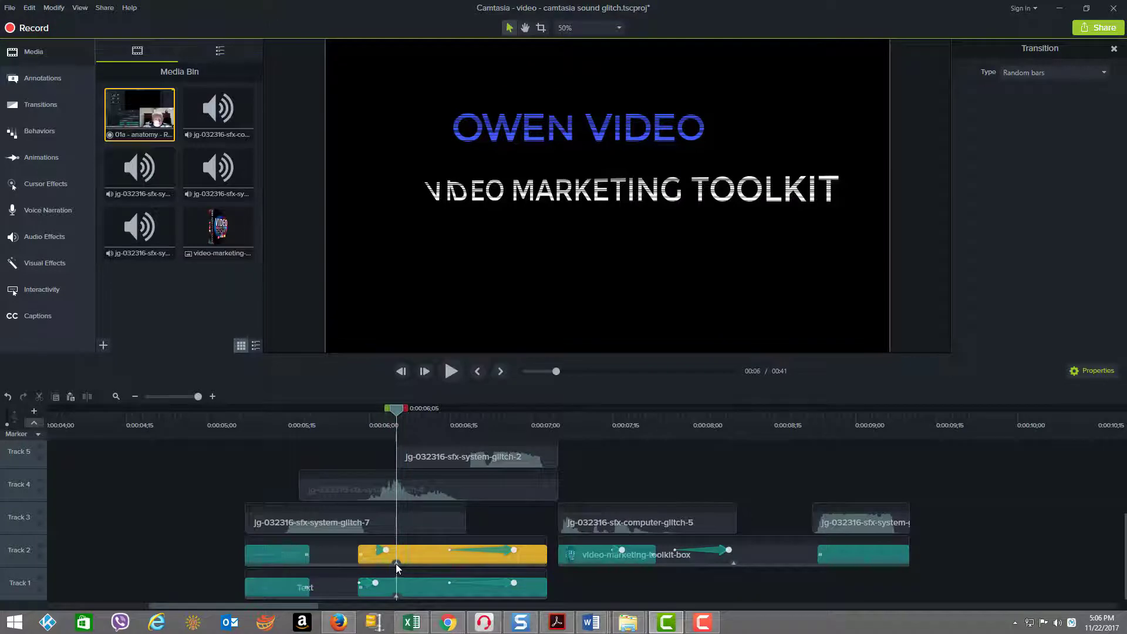
click(397, 566)
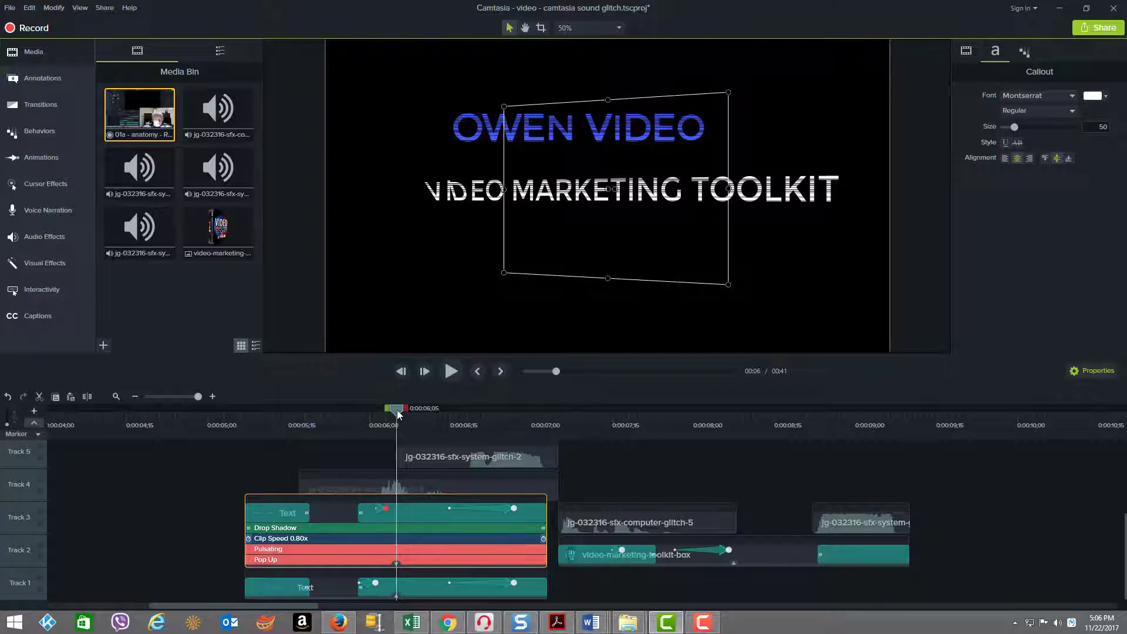
drag(396, 413, 737, 446)
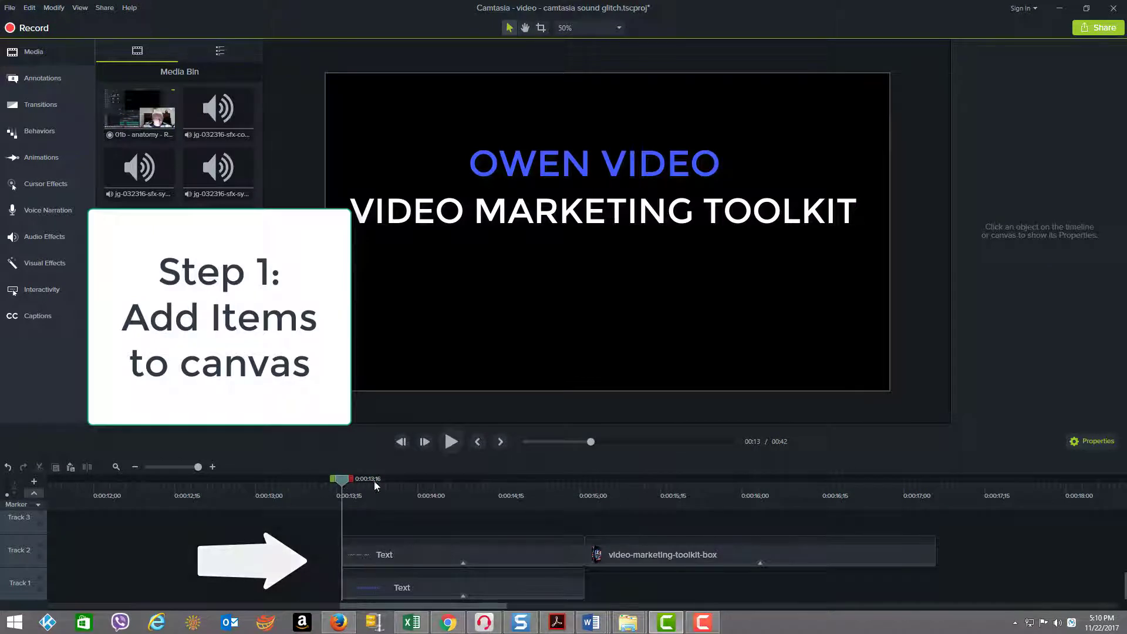
Step: Scrub through the base arrangement and inspect the two text clips and the video-marketing-toolkit-box clip
click(522, 496)
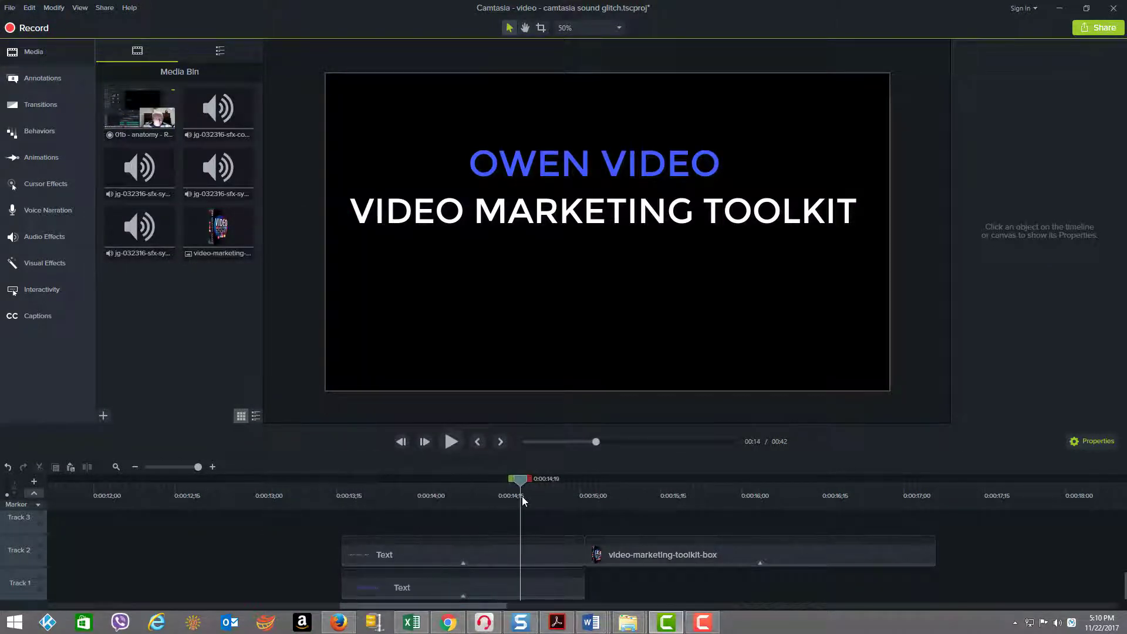
click(434, 554)
click(429, 583)
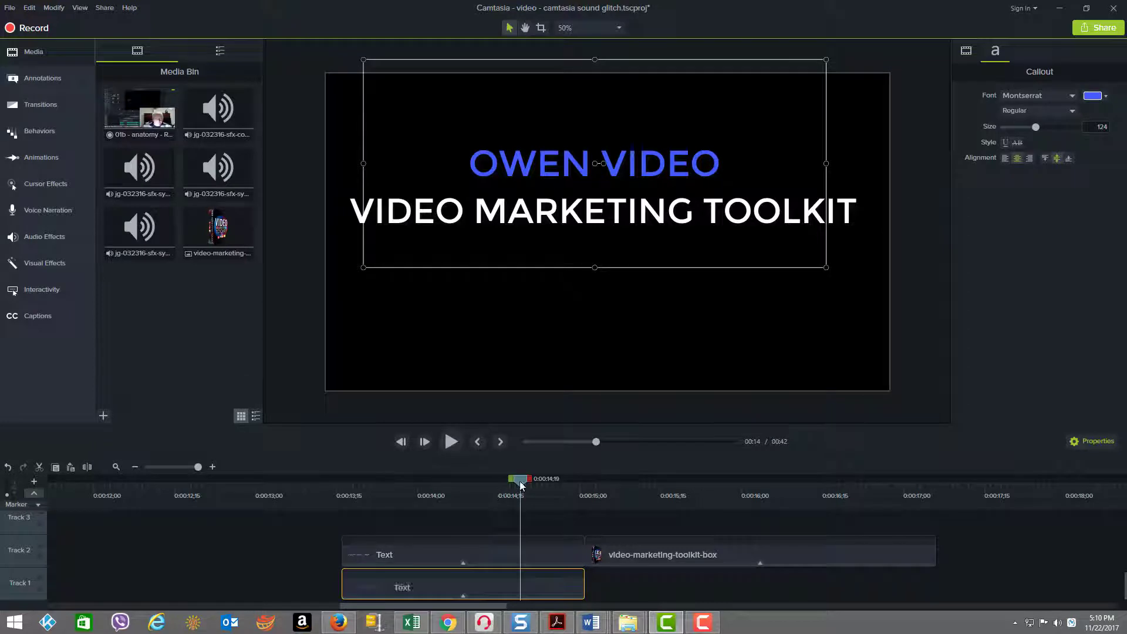
drag(522, 485, 633, 496)
click(663, 558)
drag(476, 494, 969, 512)
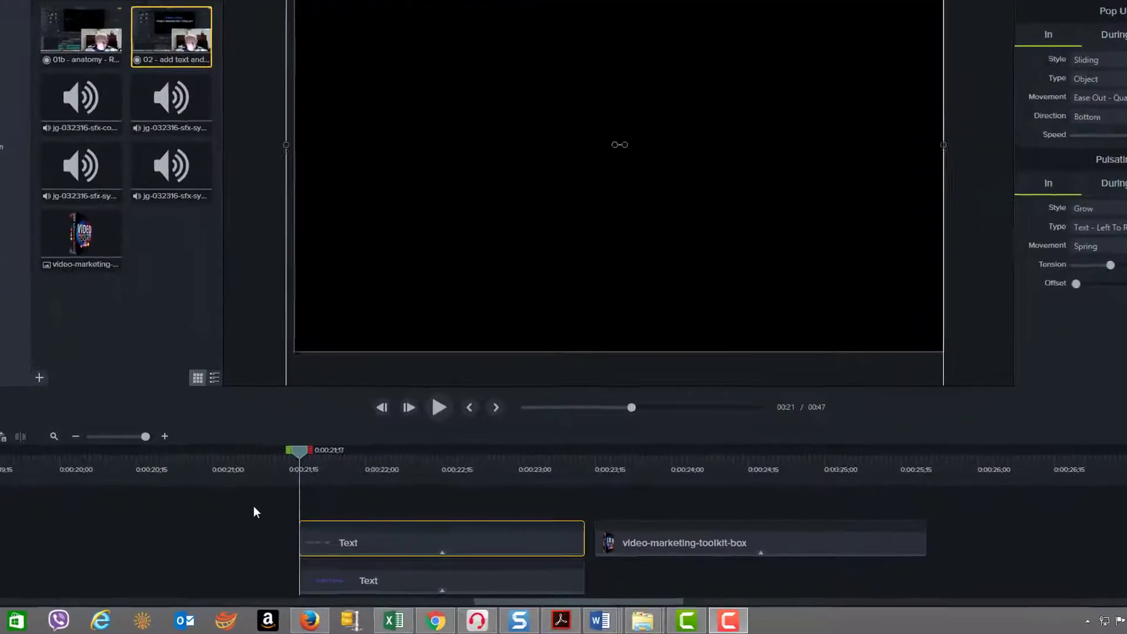
Step: Examine the Pulsating and Pop Up behaviors applied to the Track 2 text clip and the video-marketing-toolkit-box clip
click(405, 519)
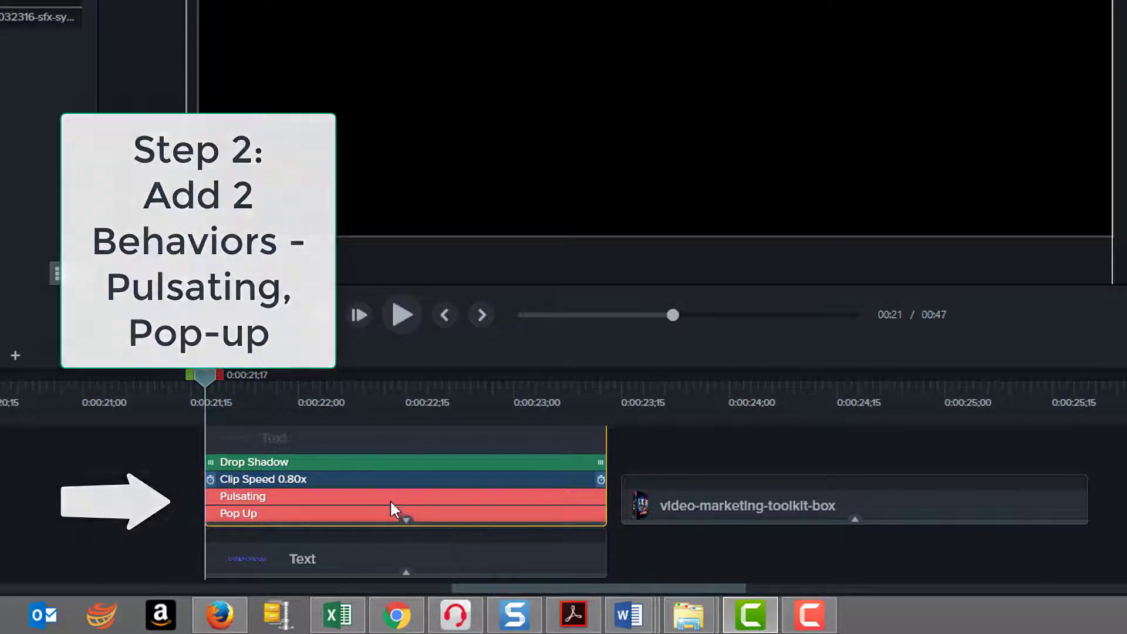
click(387, 512)
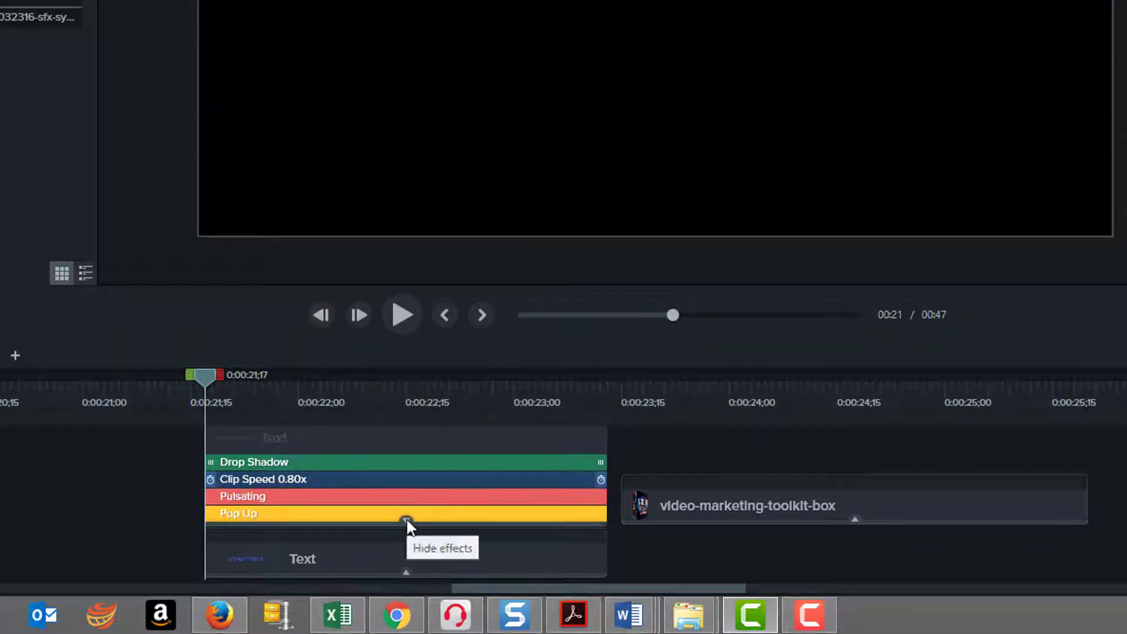
click(406, 519)
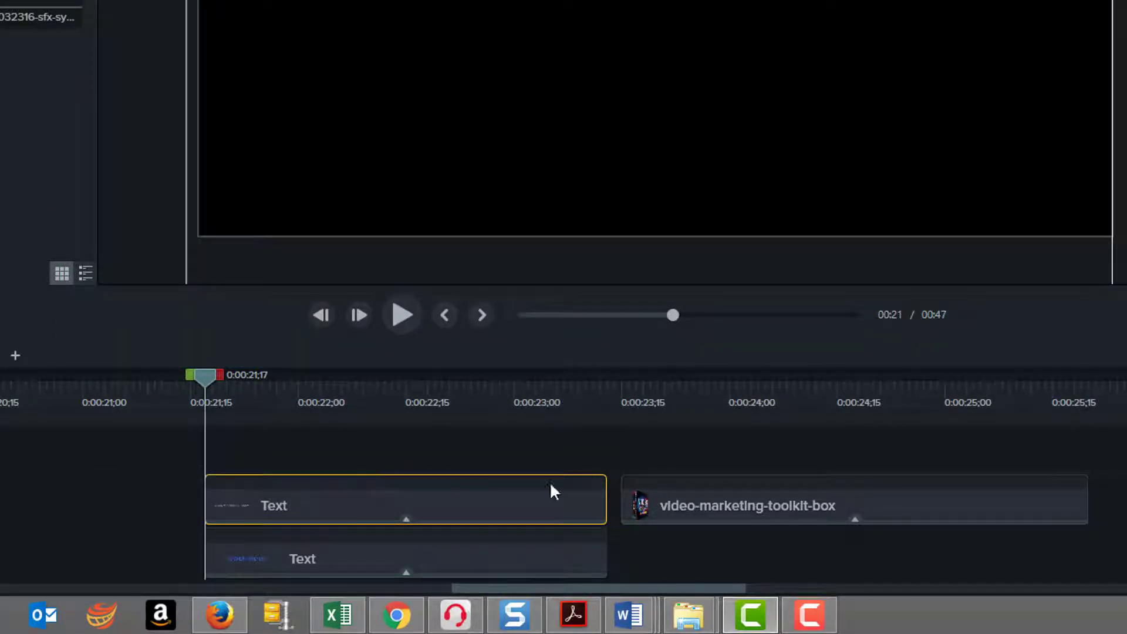
click(855, 519)
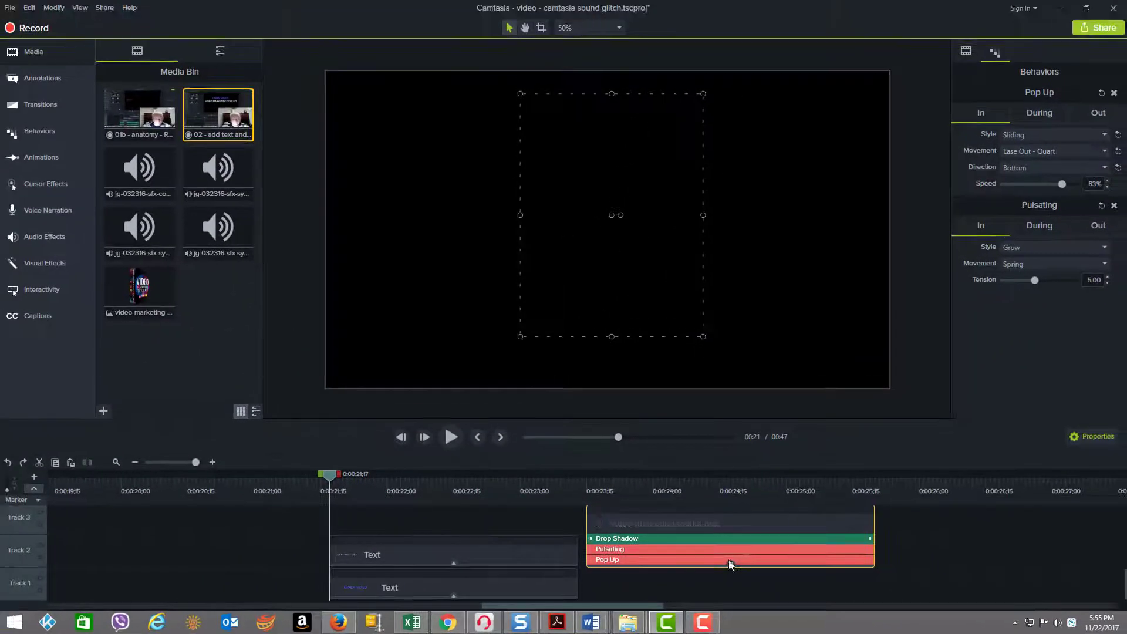
Step: Play the text and toolkit box animations to preview their behaviors
click(448, 439)
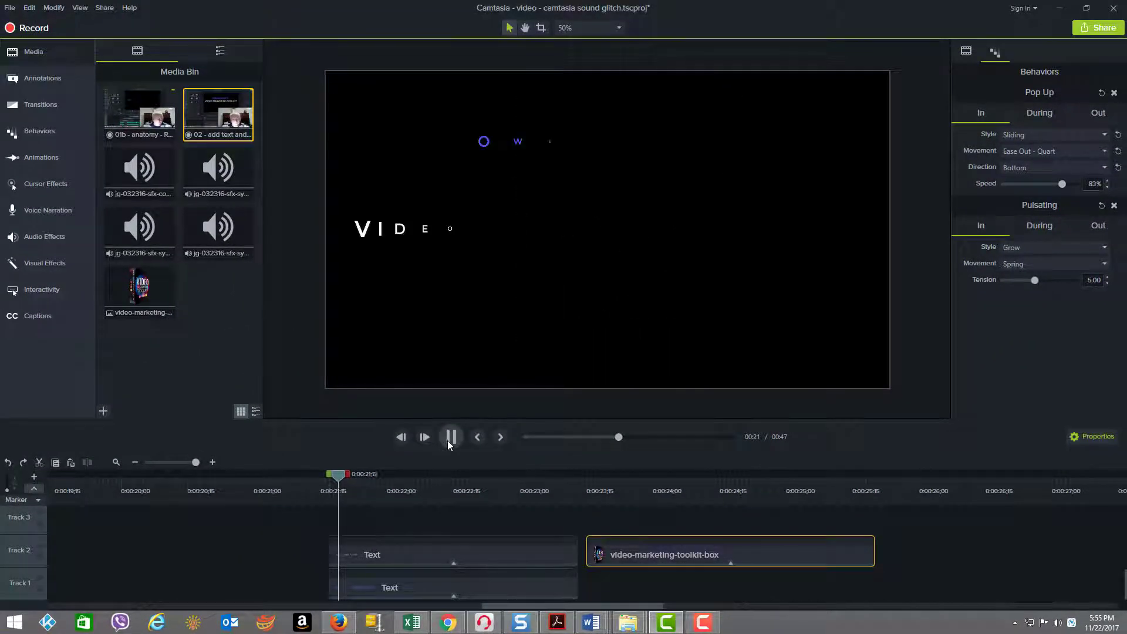
click(448, 442)
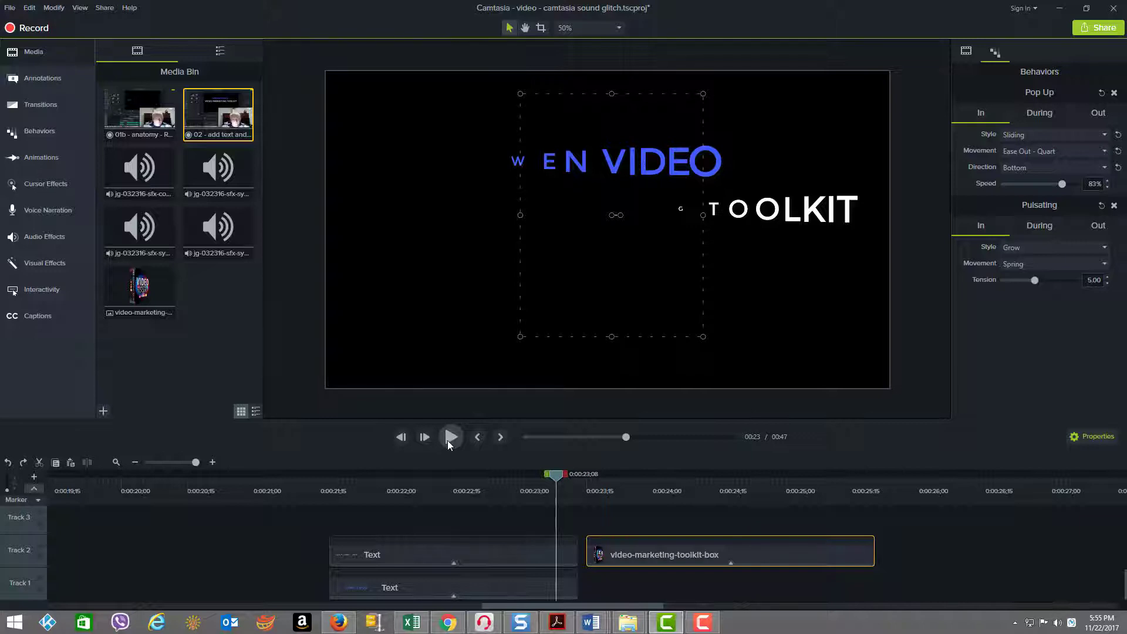
click(448, 441)
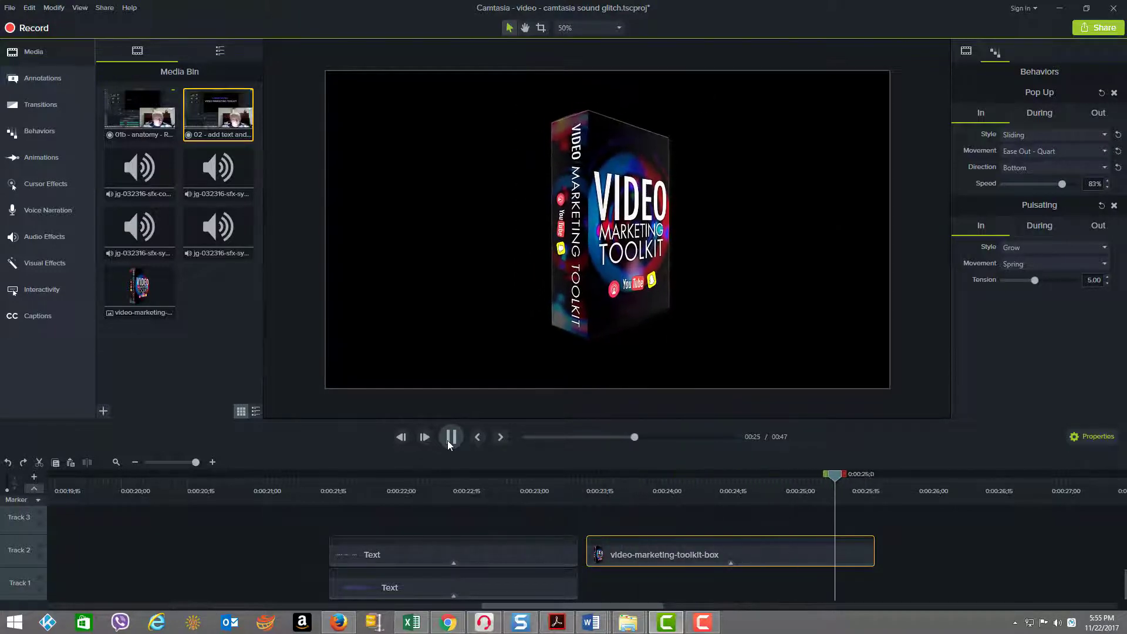
click(447, 440)
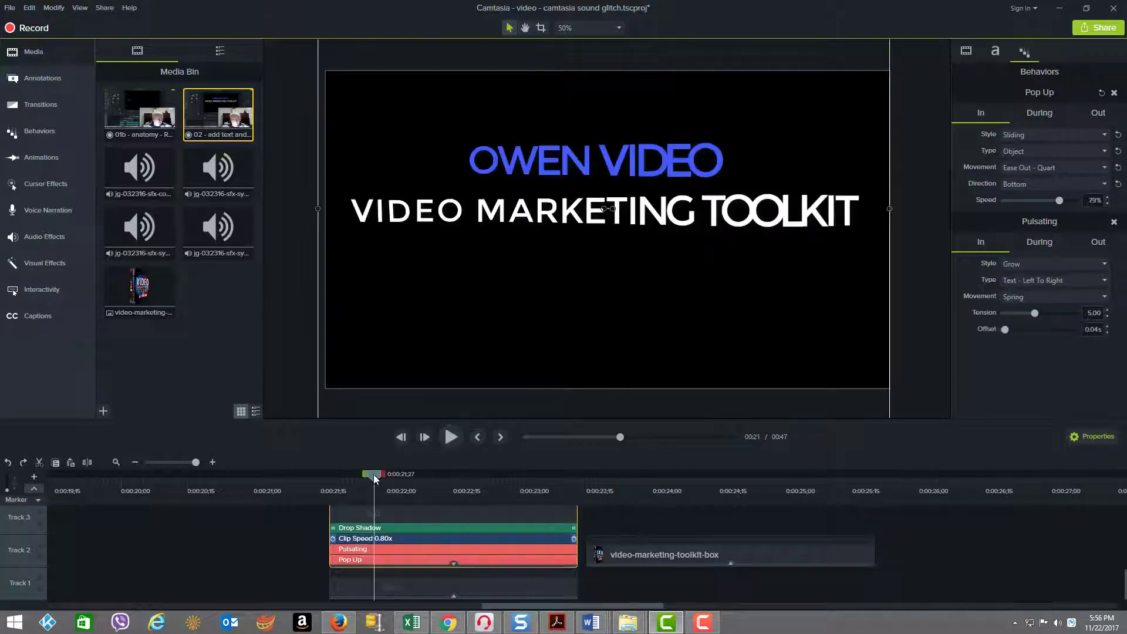
Step: Move the video-marketing-toolkit-box clip about 0.8 seconds later and extend both text clips to about 0:00:24;04
drag(373, 476, 514, 491)
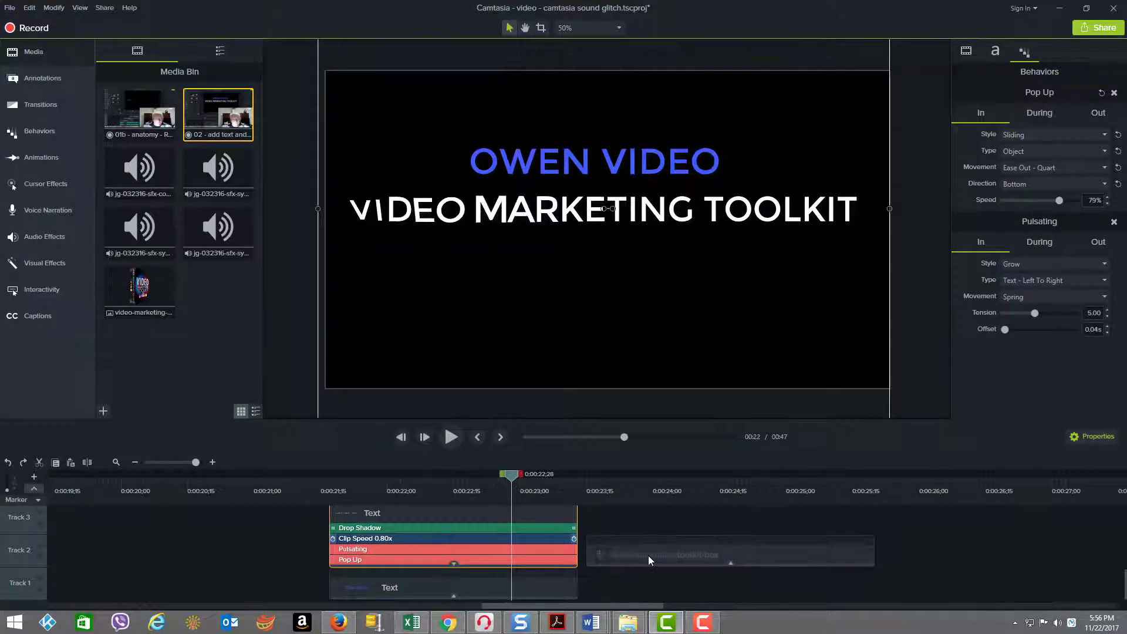
drag(648, 555, 756, 554)
drag(629, 550, 517, 591)
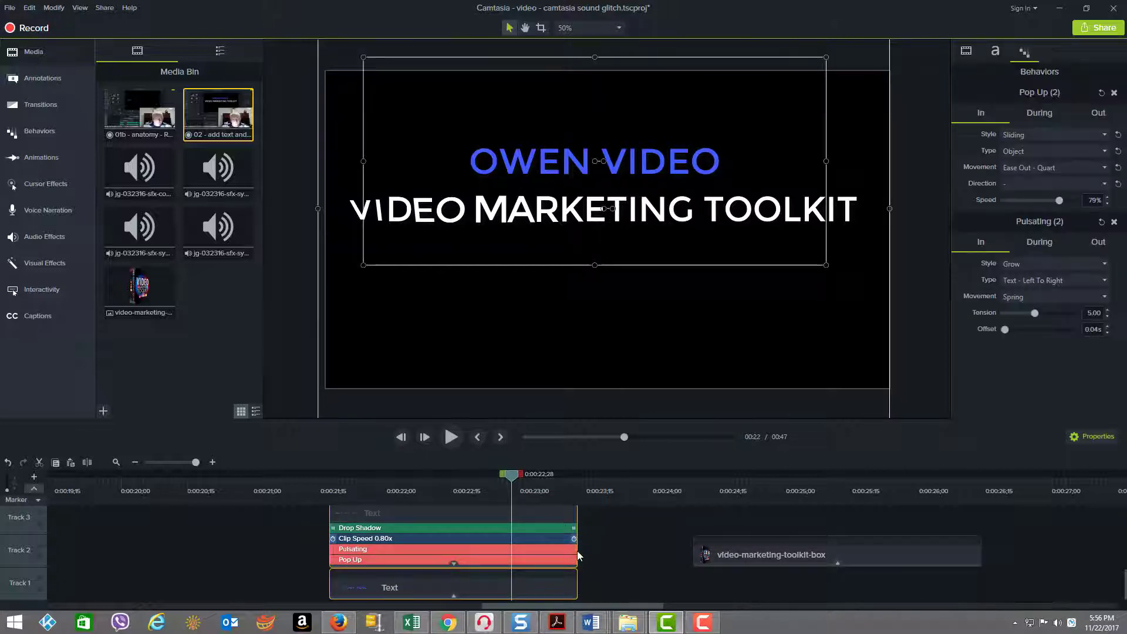
drag(578, 517, 688, 516)
Step: Preview the extended text clips from their start at 0:00:21;17
drag(513, 476, 329, 477)
click(451, 437)
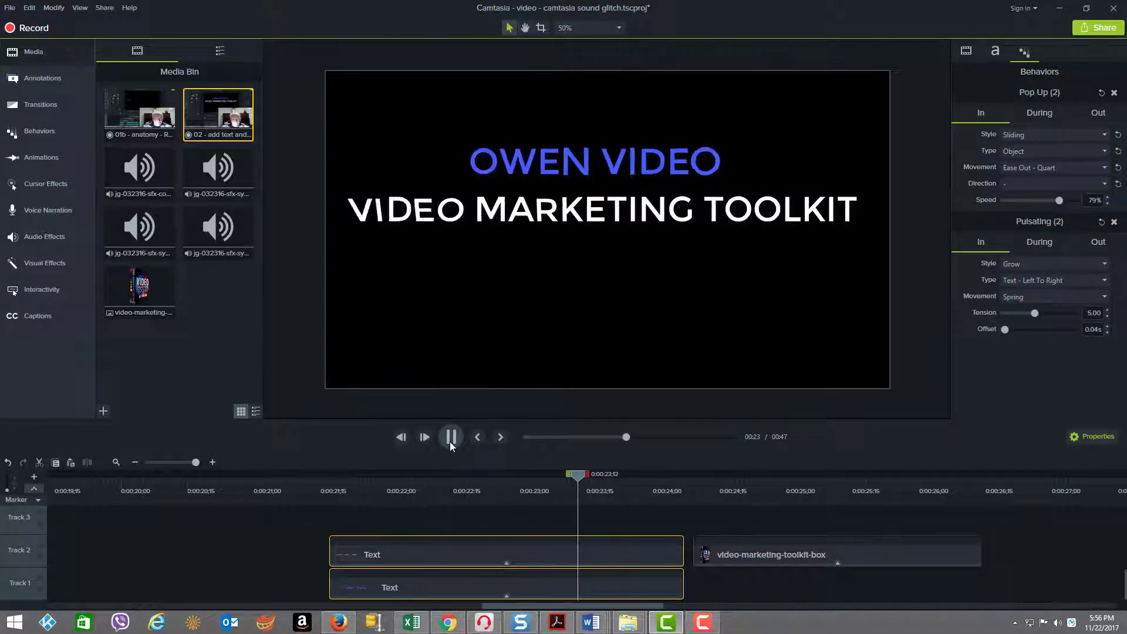
click(450, 445)
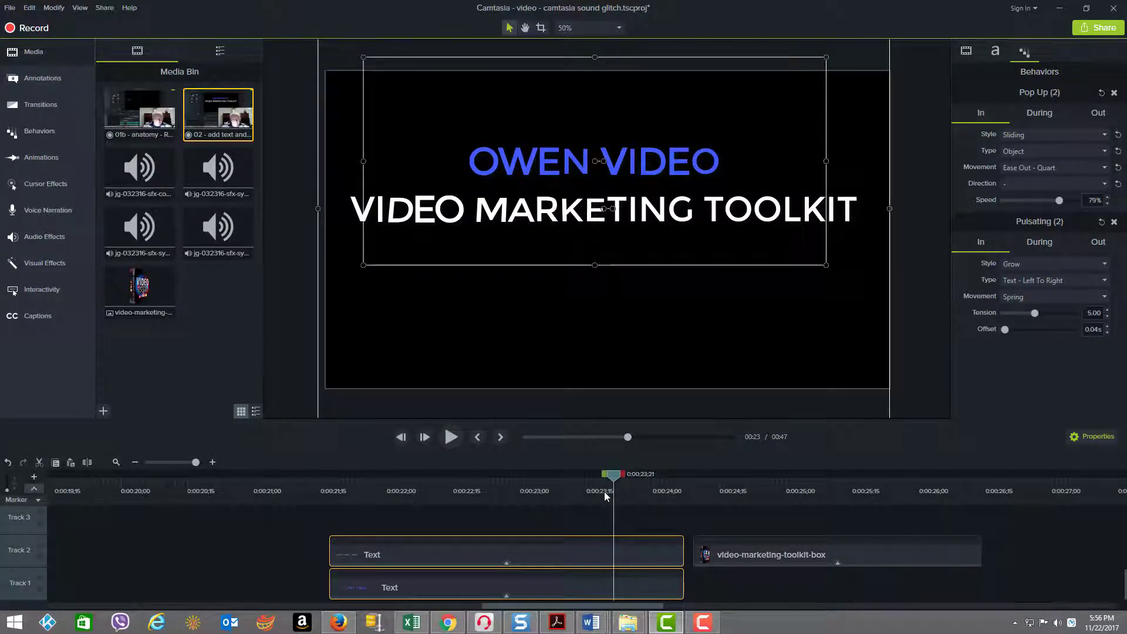
Step: Undo the text clips' extension and move the video-marketing-toolkit-box clip back to just after them
key(ctrl+z)
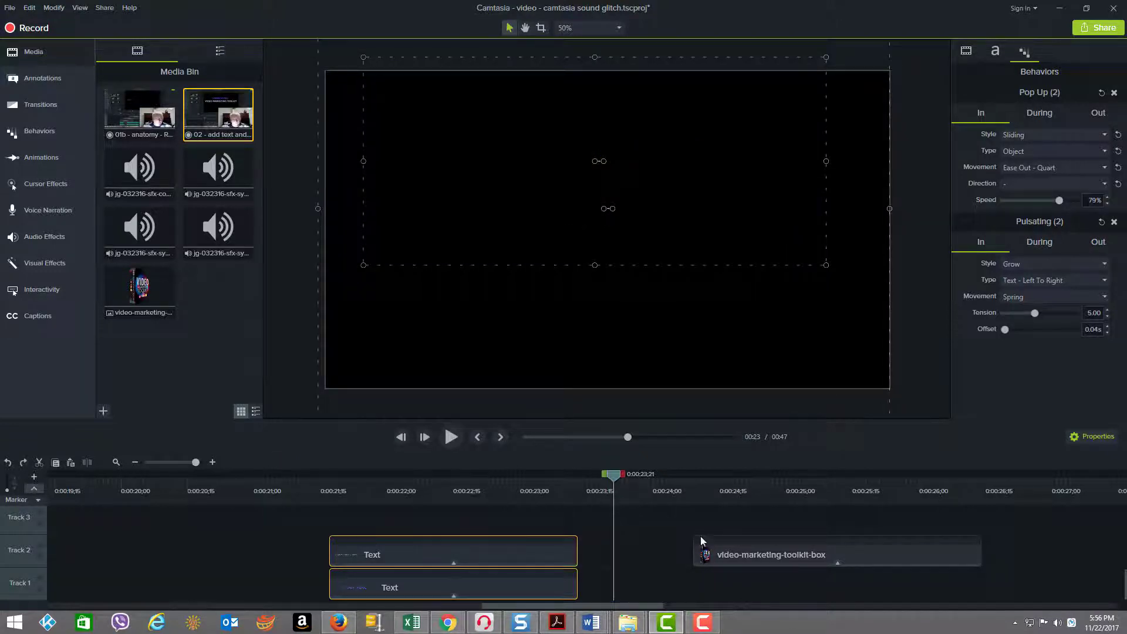
drag(728, 555, 634, 547)
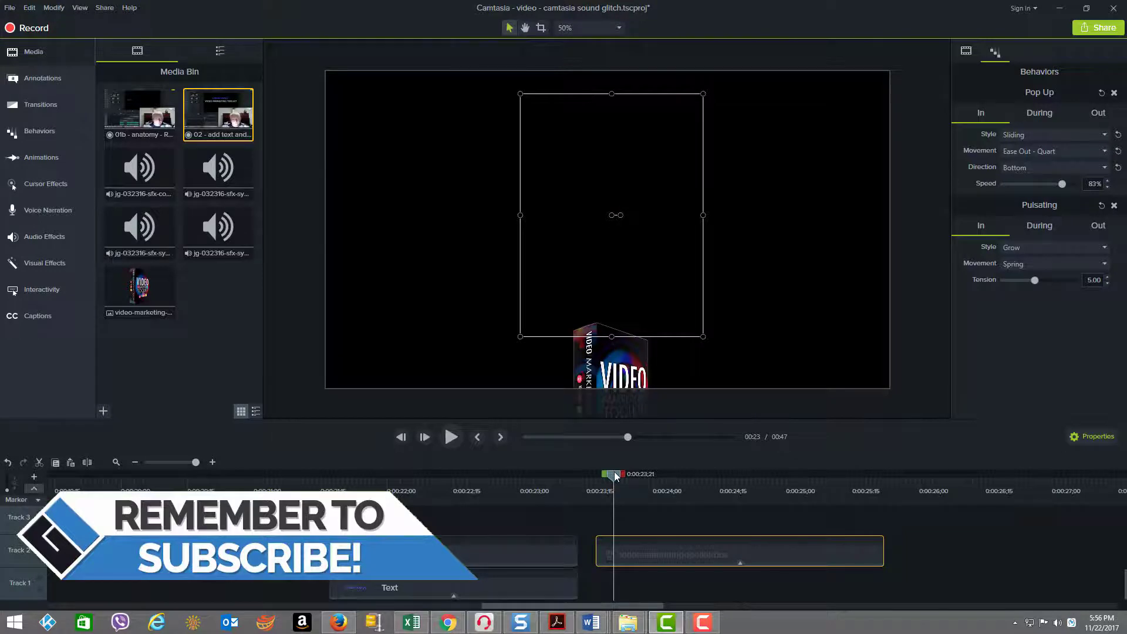
Step: Show the Track 2 text clip's effects and select its Pop Up behavior, with the playhead just after the clip's start
drag(612, 474, 330, 476)
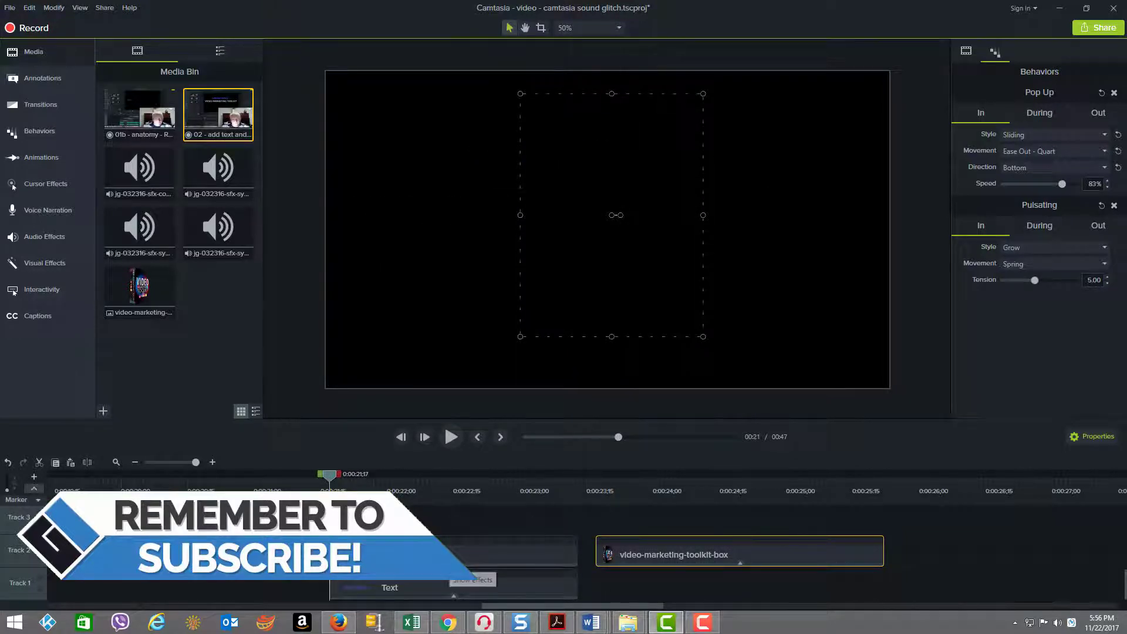
click(452, 565)
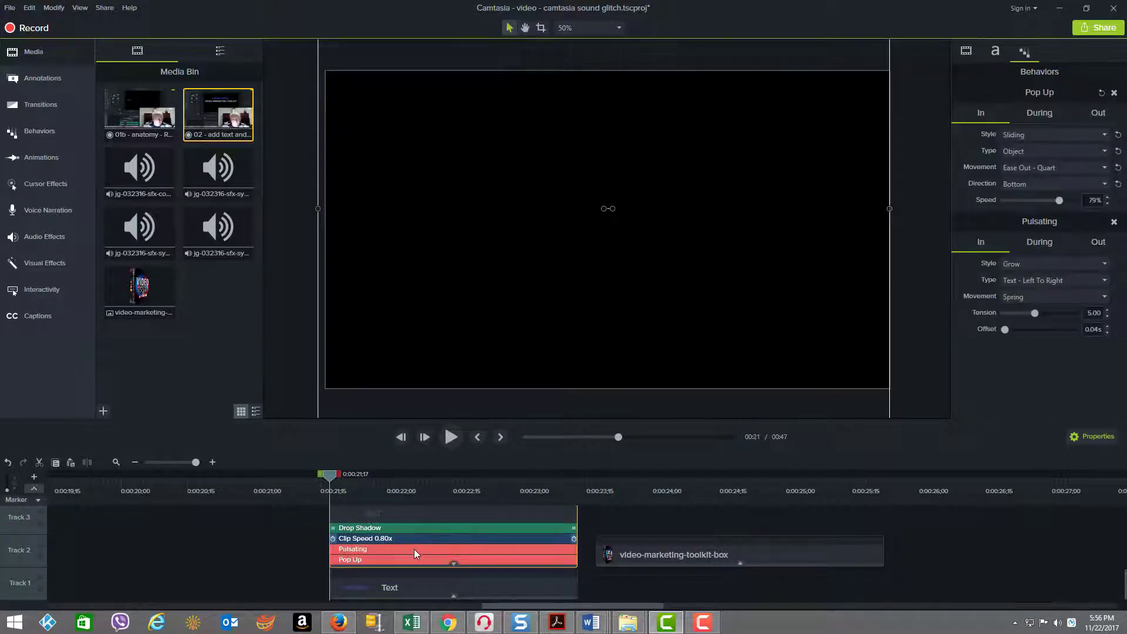
click(414, 549)
drag(333, 479, 407, 487)
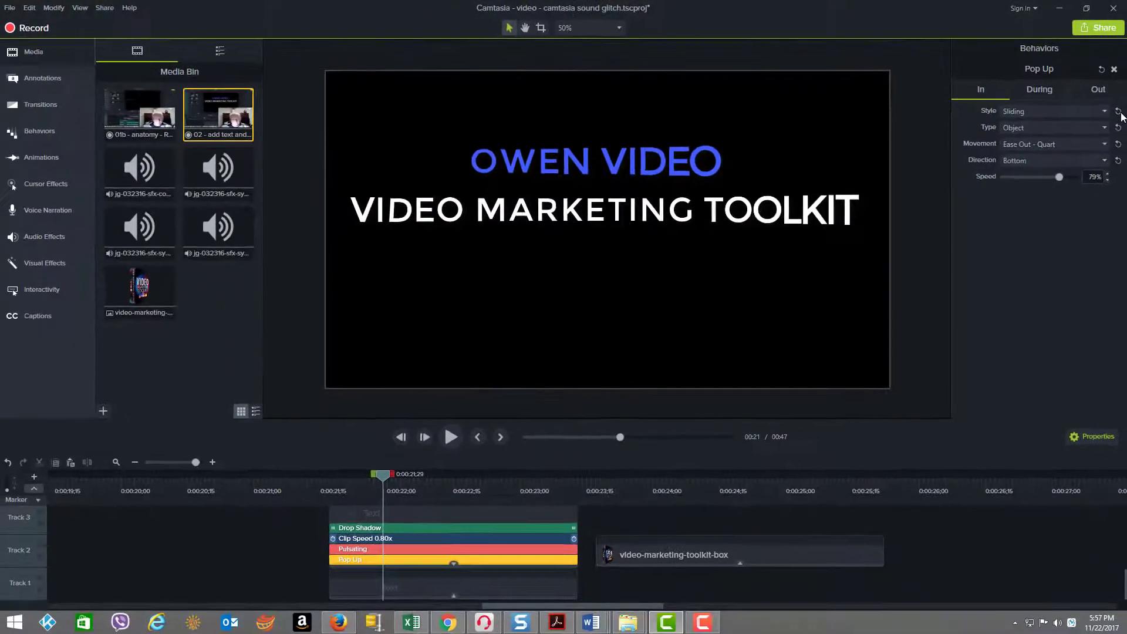
Step: Try the default Hinge style for the Pop Up behavior's In phase, check the alternative styles, and return to Sliding
click(1117, 127)
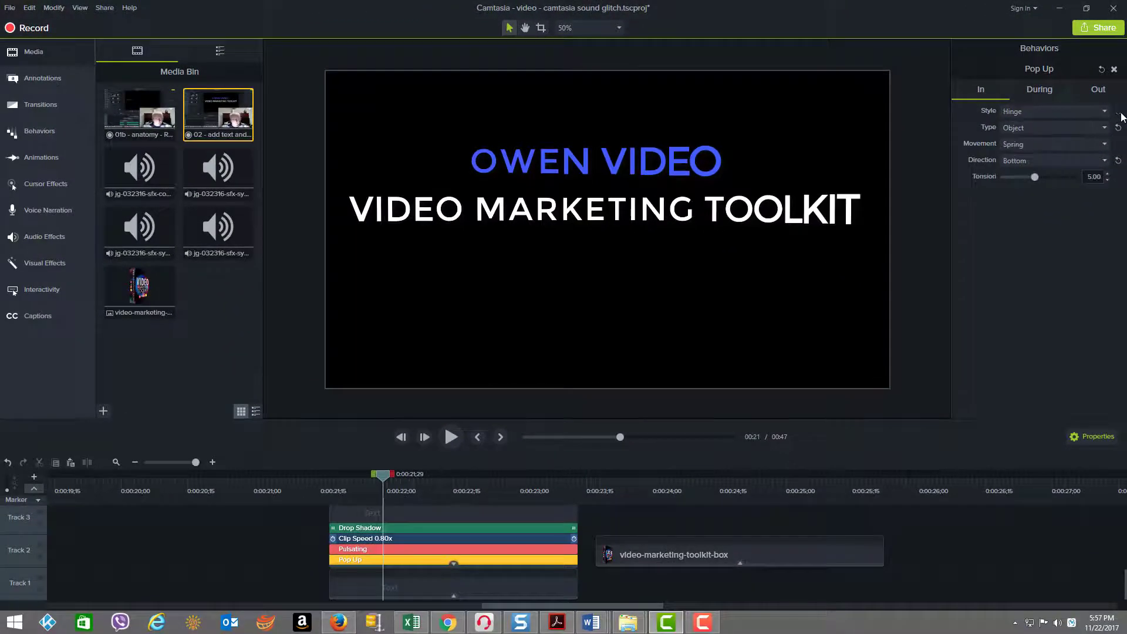
mouse_move(382, 477)
mouse_down()
mouse_move(322, 474)
mouse_move(534, 474)
mouse_move(327, 475)
mouse_move(397, 479)
mouse_up()
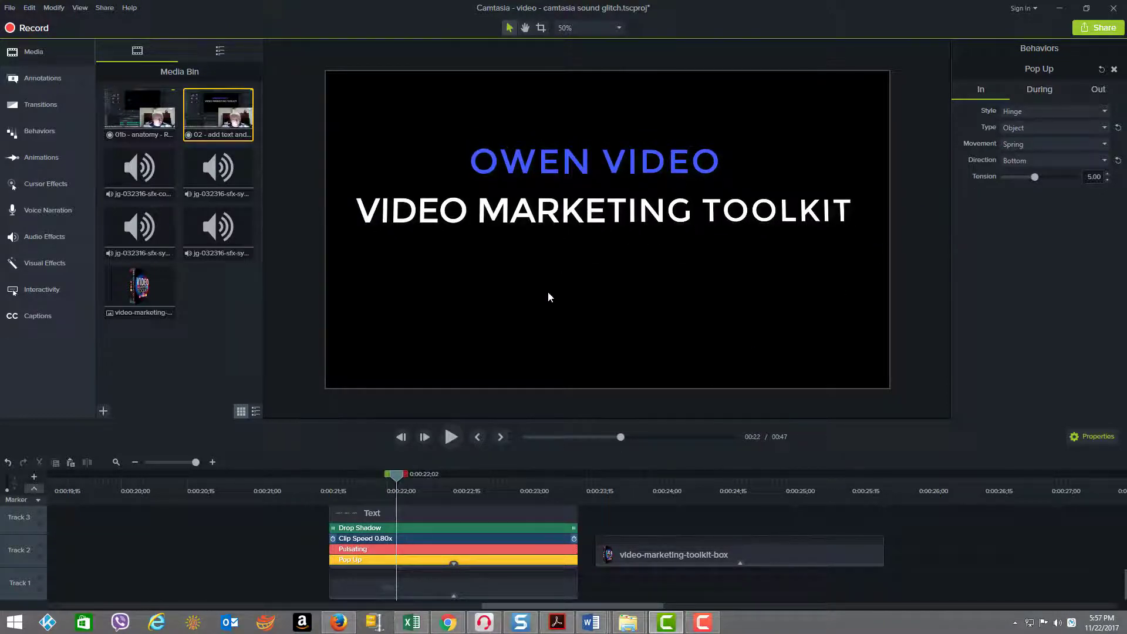
click(1037, 114)
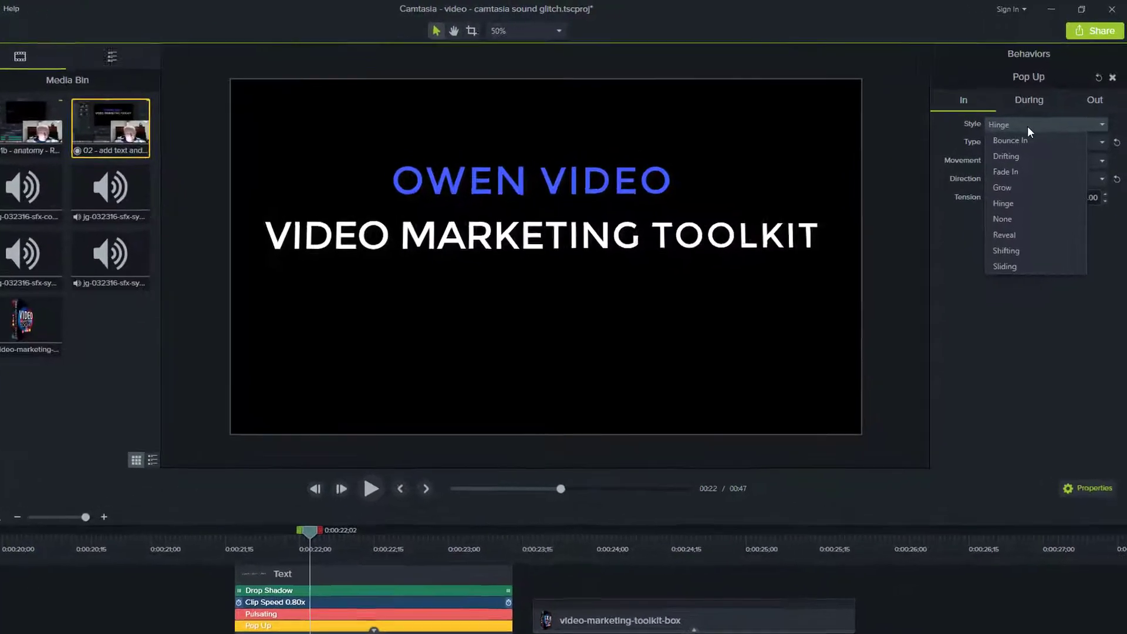
click(1037, 113)
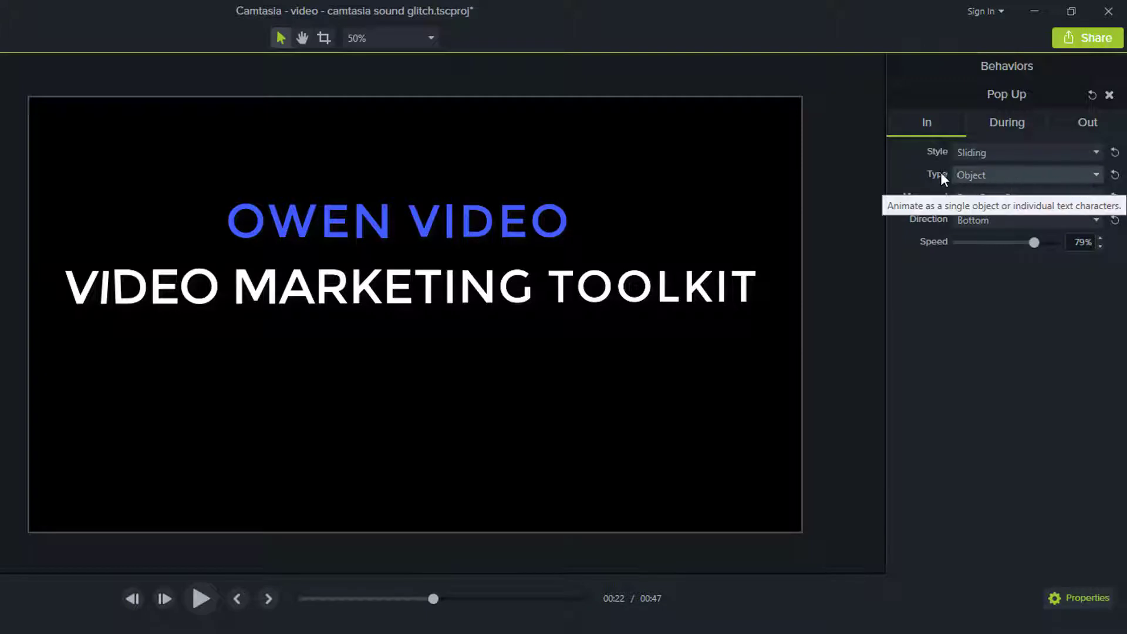
Step: Try the Text - Right To Left type for the Pop Up behavior's In phase, restore Object, and scrub to compare
click(1116, 175)
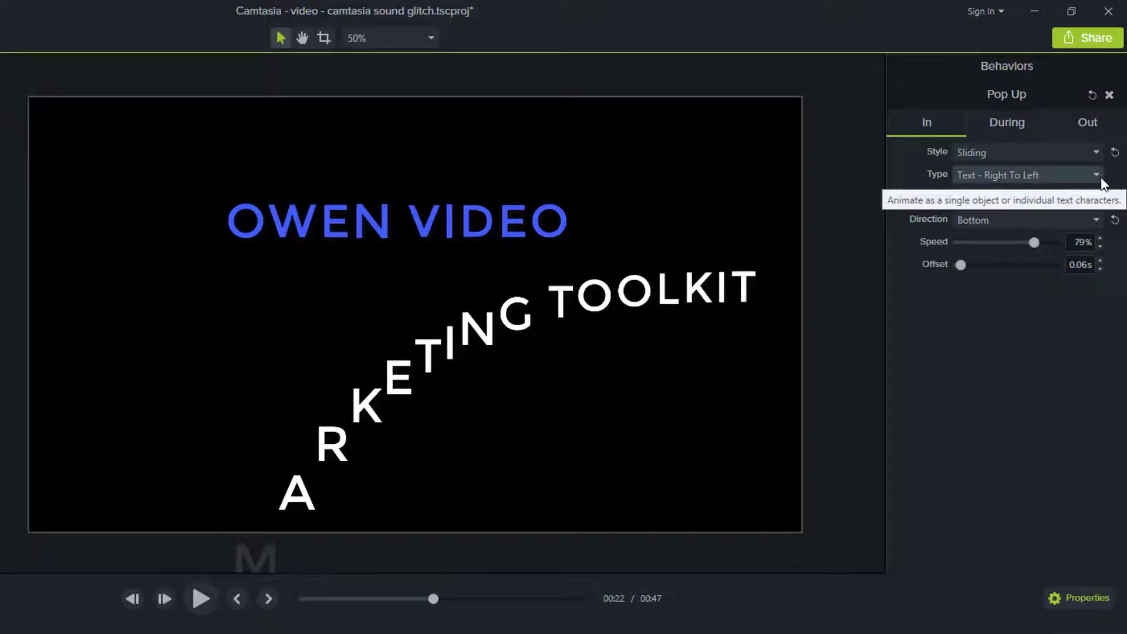
scroll(1101, 183, up, 1)
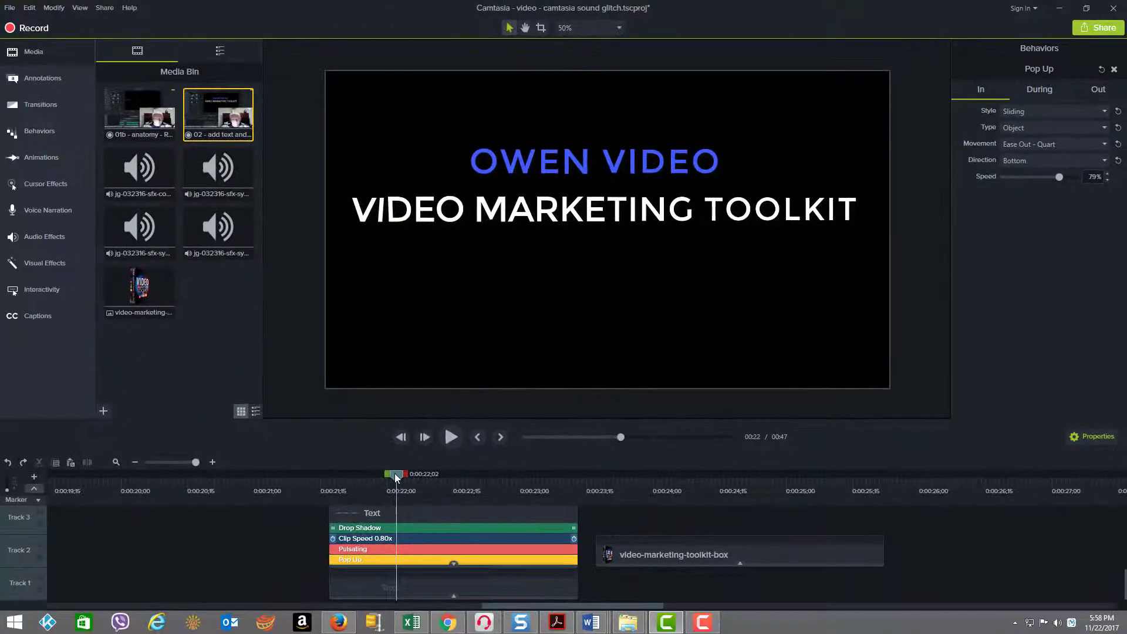
drag(175, 619, 143, 626)
drag(370, 480, 449, 487)
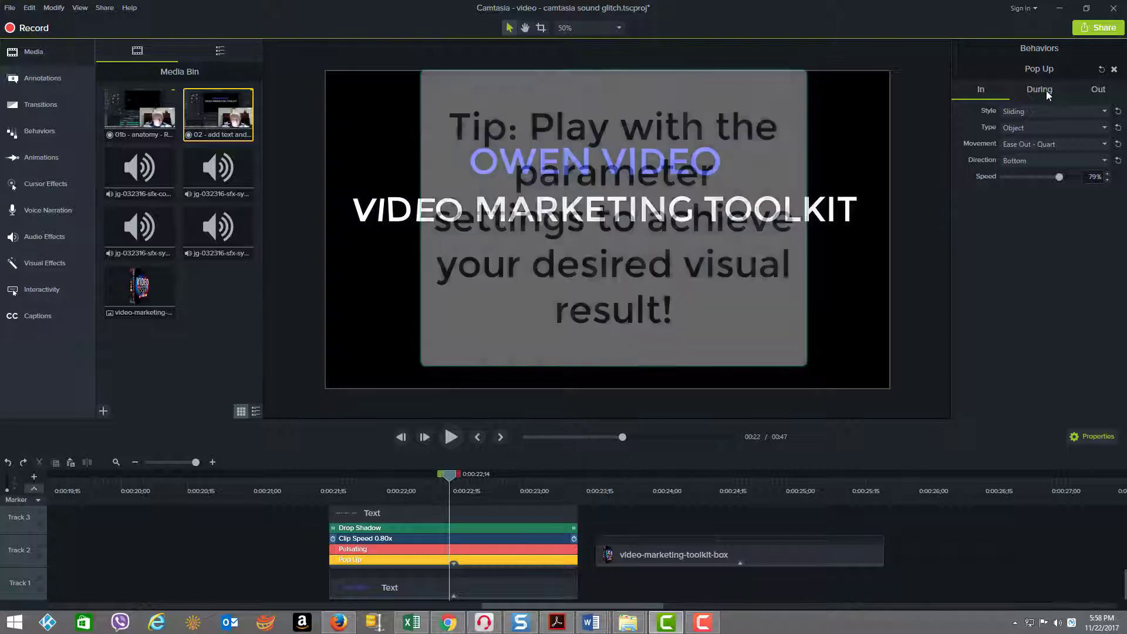
Step: Reset the loop time in the Pop Up behavior's During phase to 1.00 s
click(1047, 90)
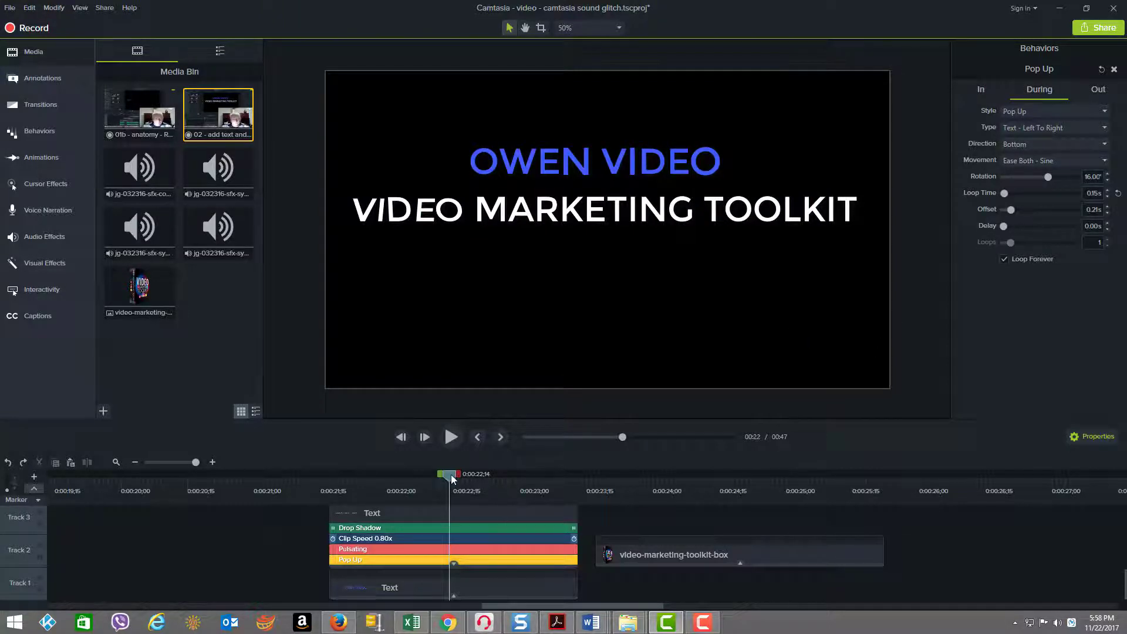
drag(452, 479, 520, 491)
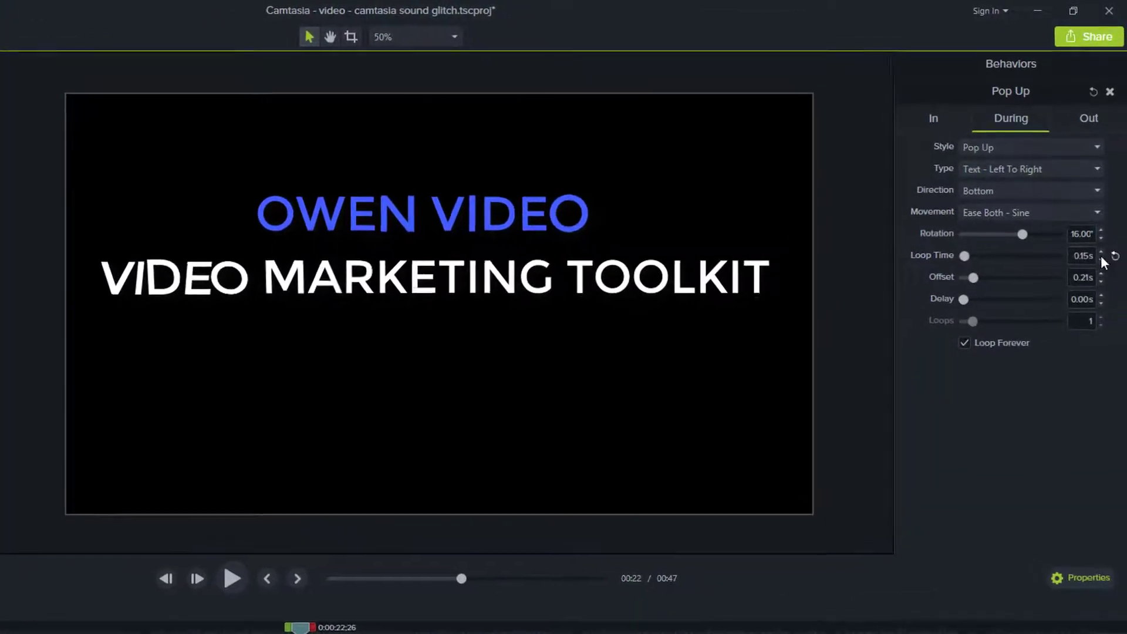
double_click(1083, 256)
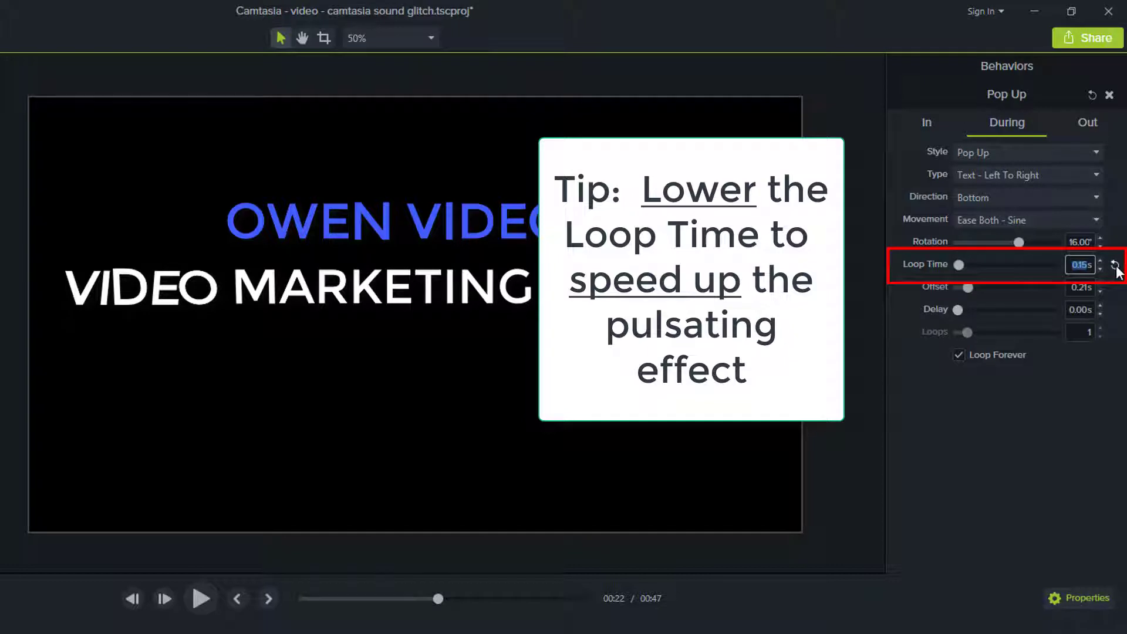
click(1114, 265)
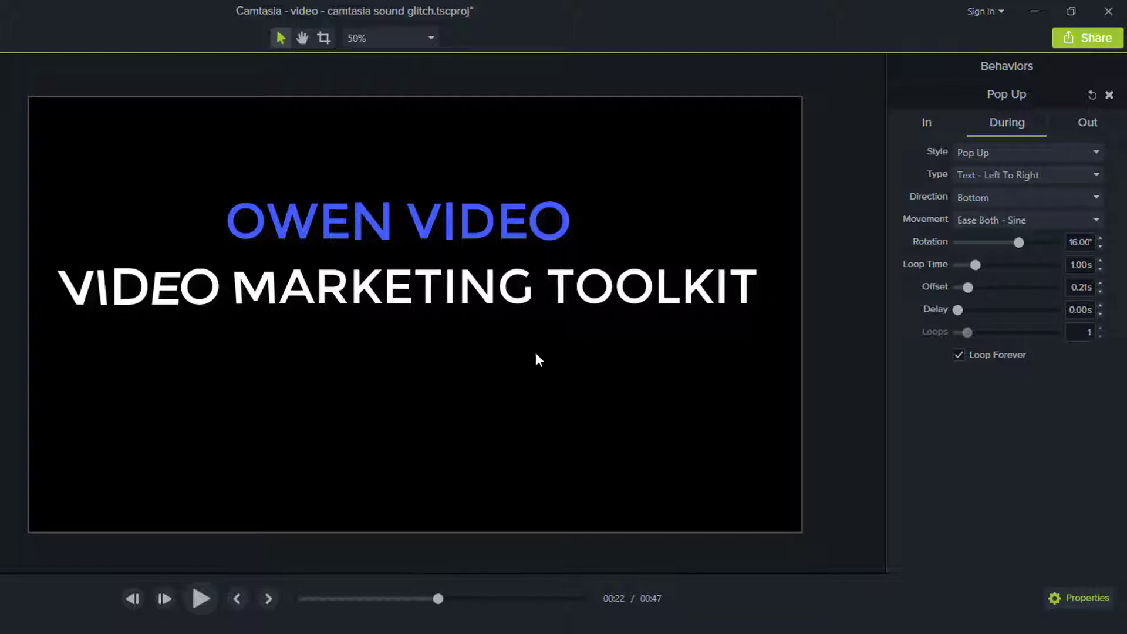
Step: Undo the last loop time reset and show the Pop Up behavior's Out phase settings
key(ctrl+z)
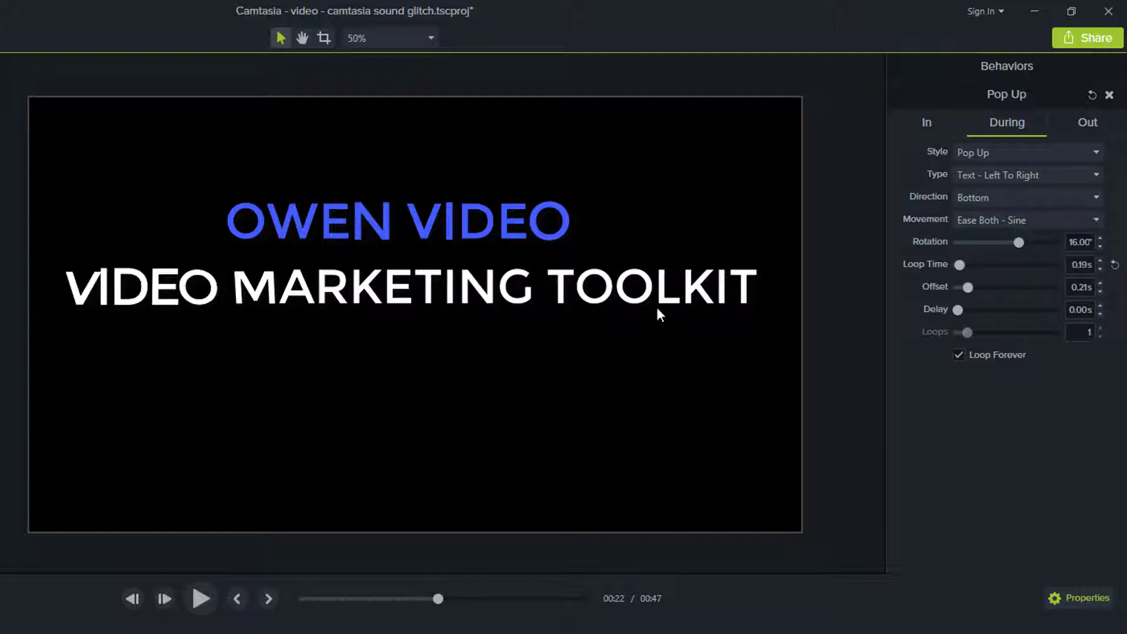
click(1087, 122)
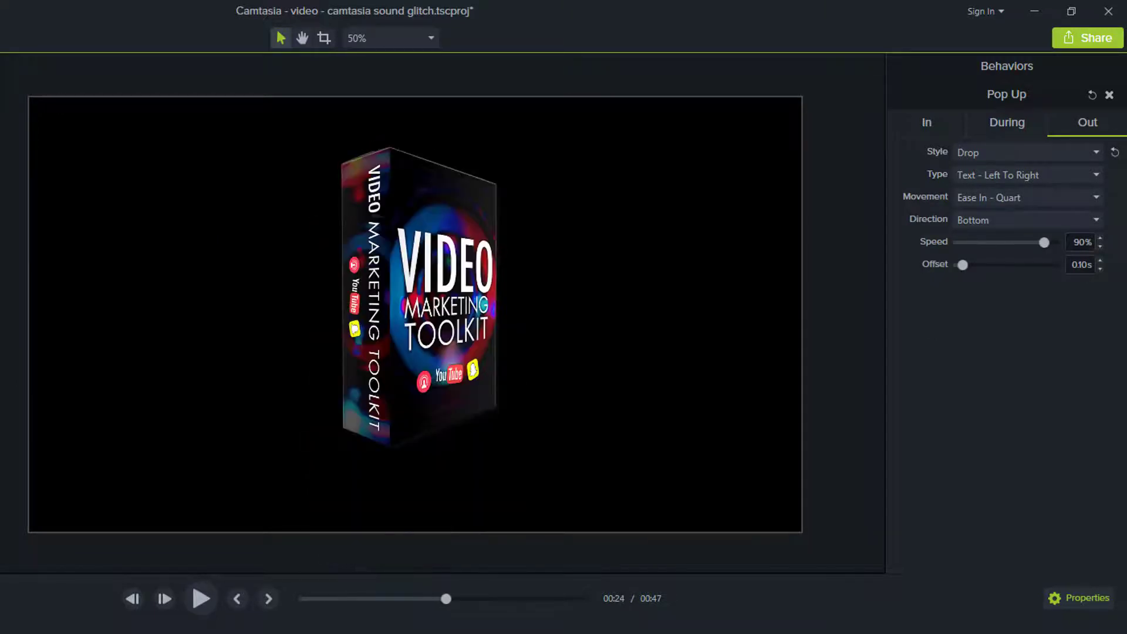
Step: Try resetting the delay in the During phase of the box image's Pulsating behavior, undo the reset, and scrub through the clip
click(421, 295)
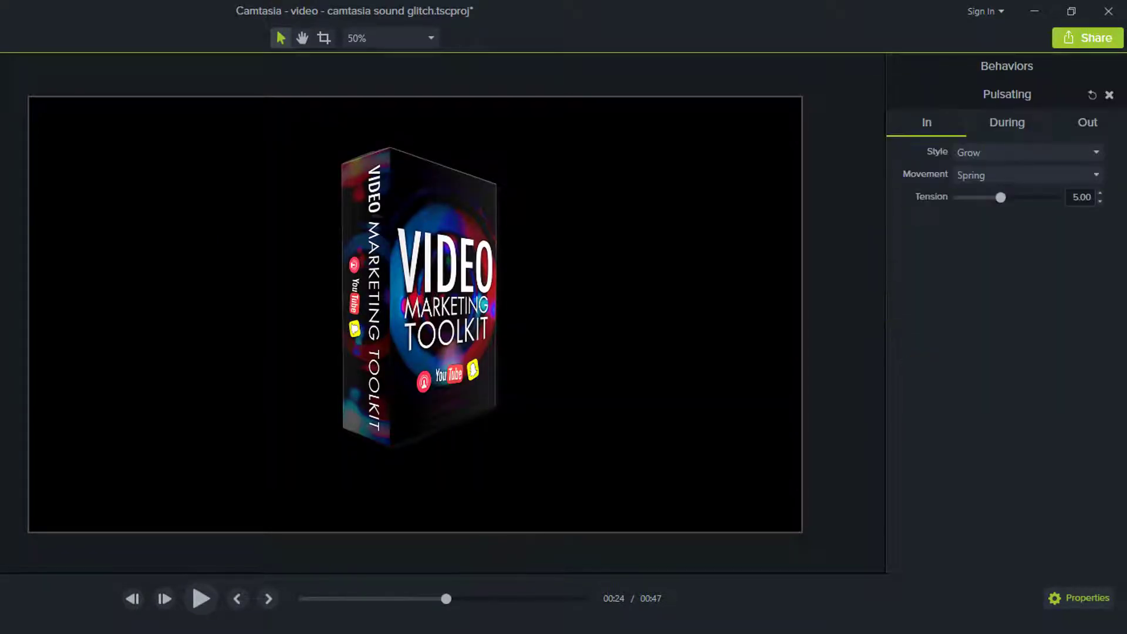
click(1016, 122)
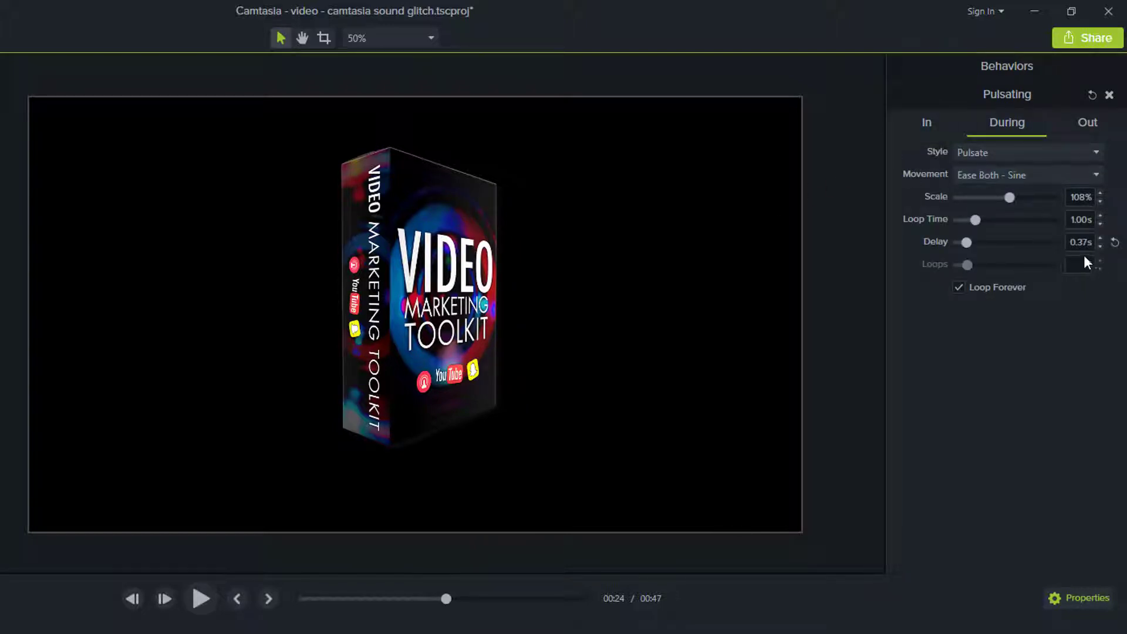
click(1115, 242)
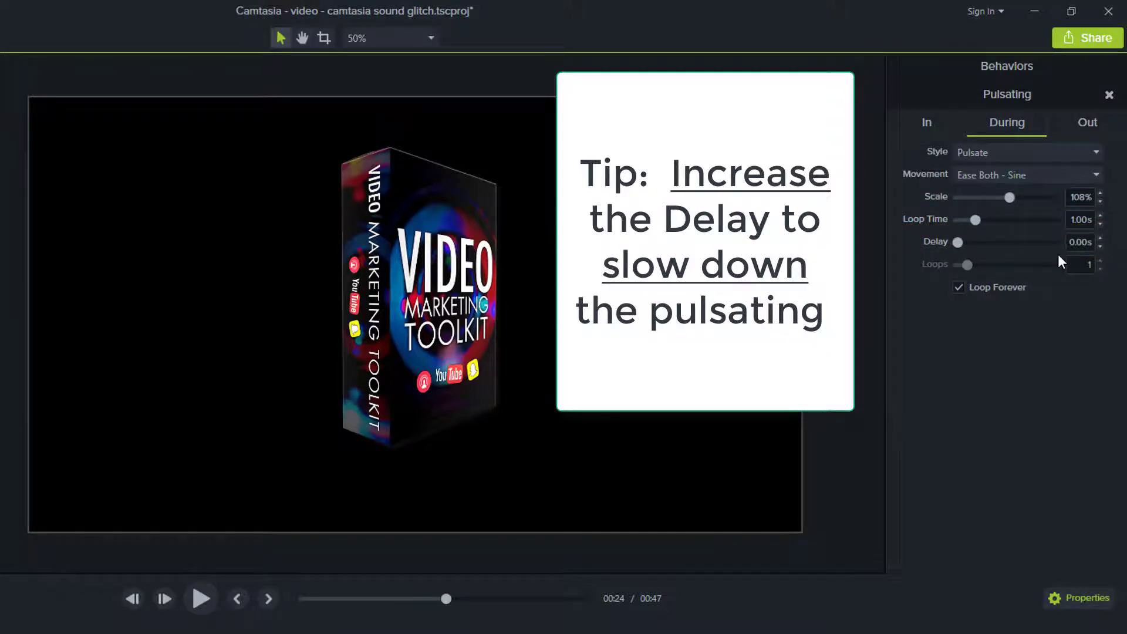
key(ctrl+z)
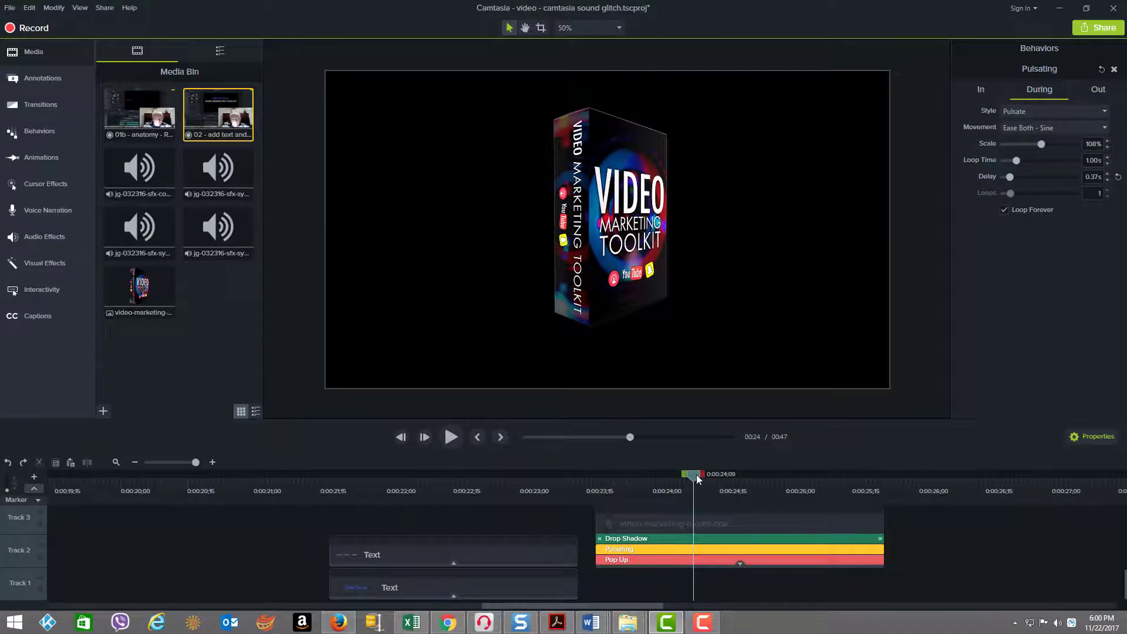
drag(654, 477, 786, 468)
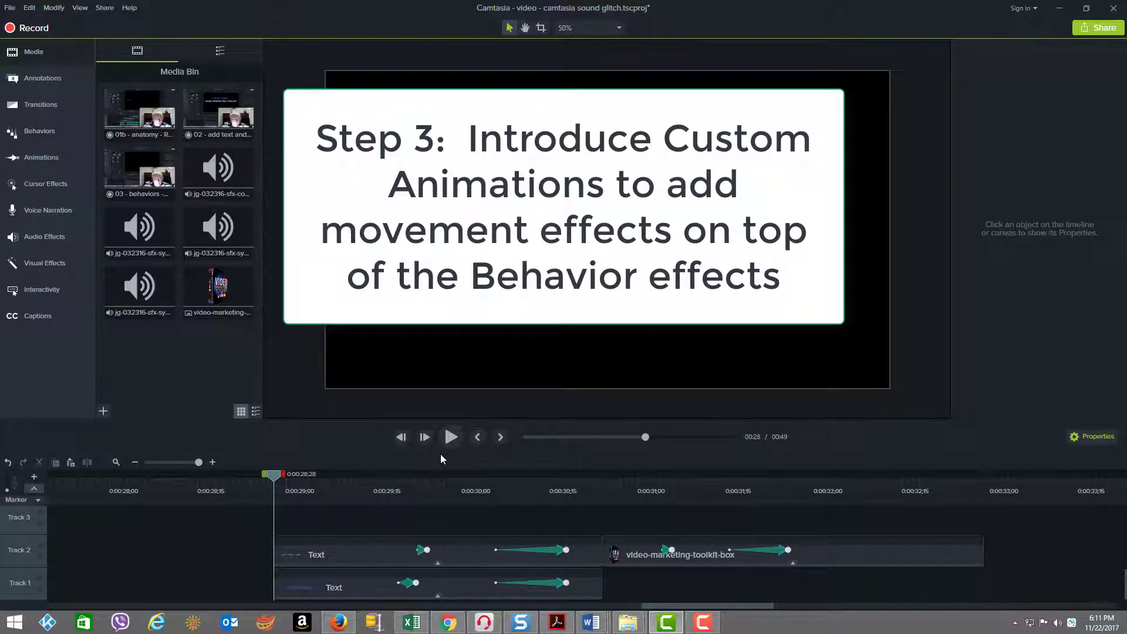
Step: Preview the sequence with custom animations from 0:00:28;28 past the box clip, and return the playhead to 0:00:29;16
click(451, 437)
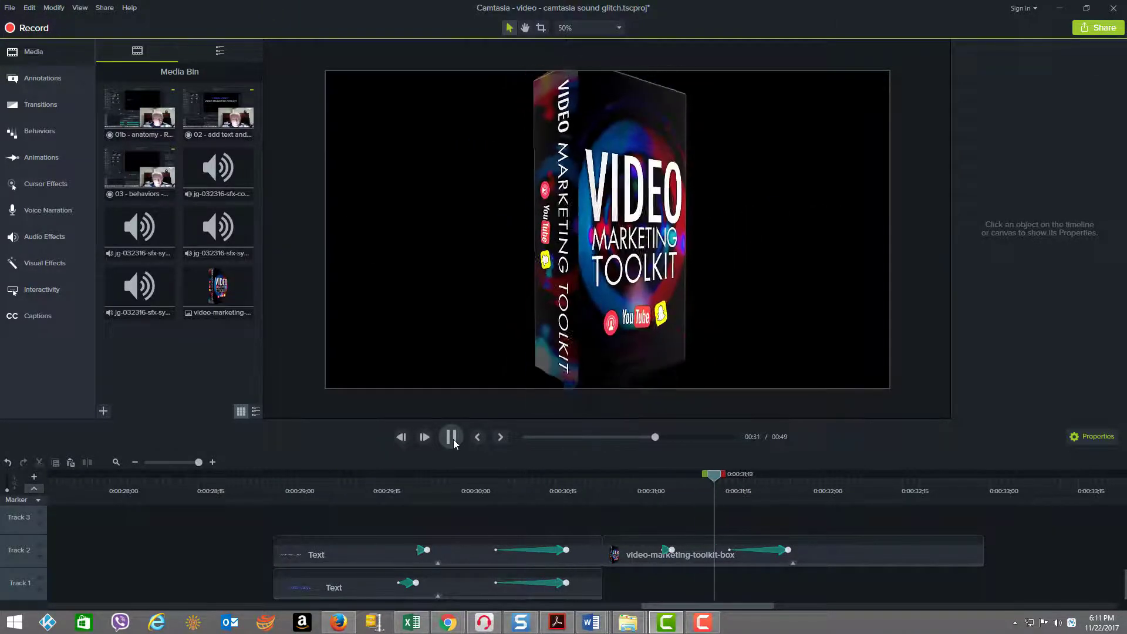
click(453, 439)
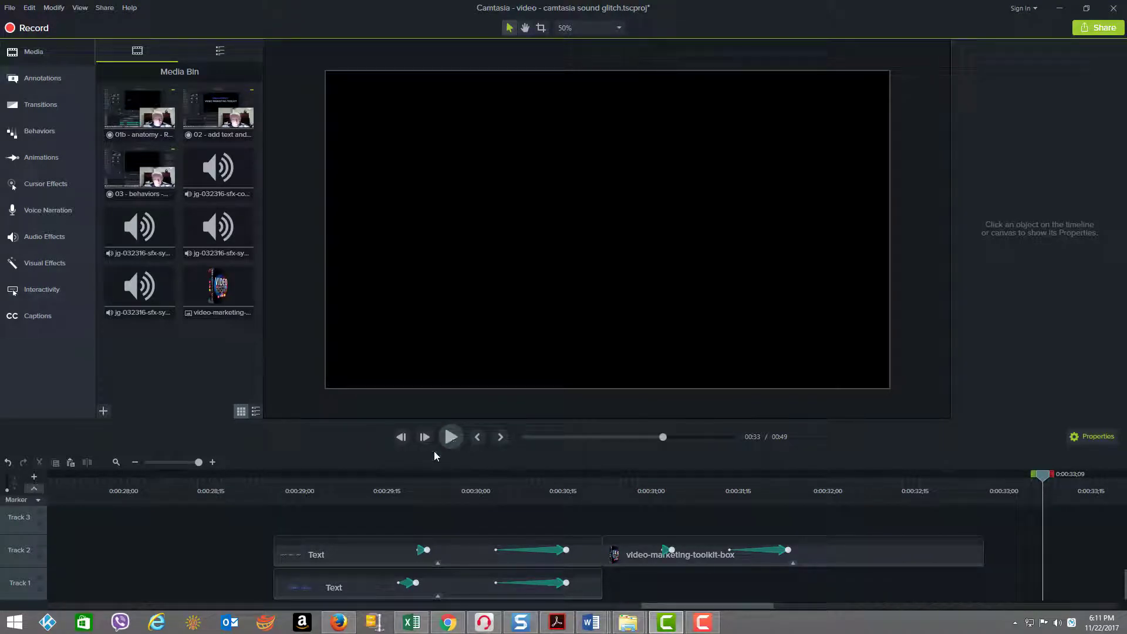
click(337, 485)
click(378, 482)
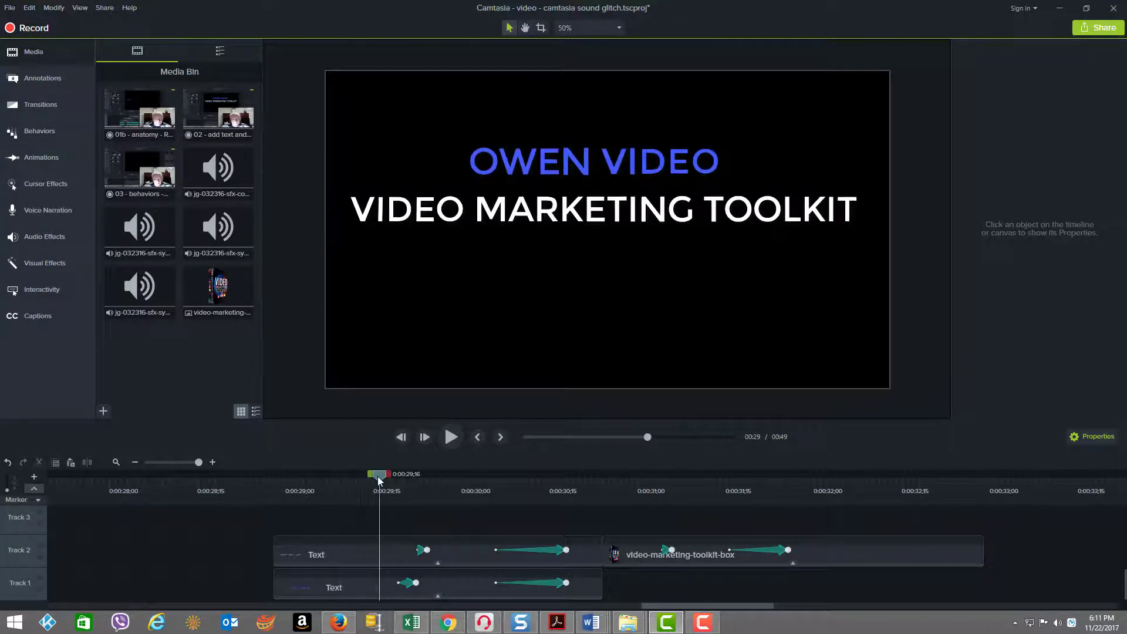
Step: Examine the second animation arrow on the Track 2 text, Track 1 text and video-marketing-toolkit-box clips
click(496, 549)
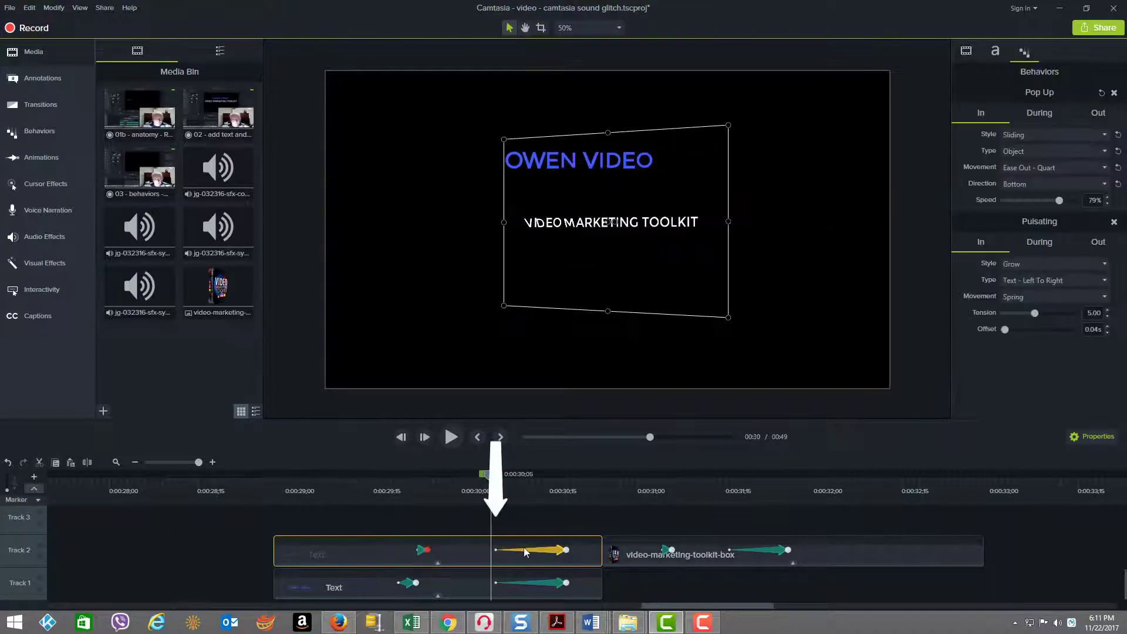
click(566, 549)
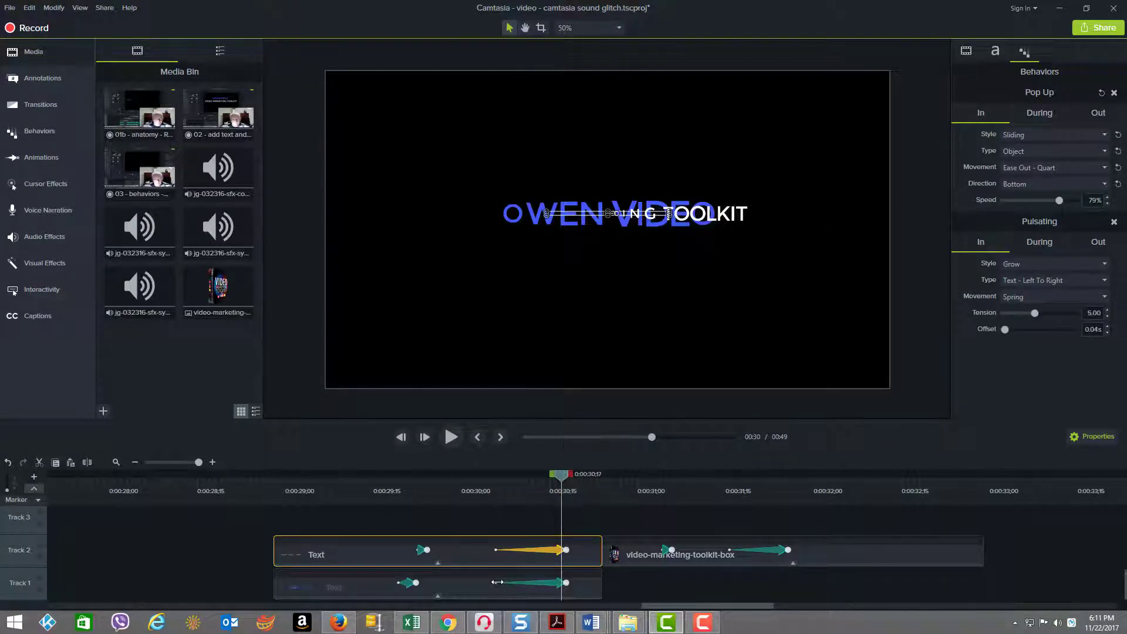
click(567, 583)
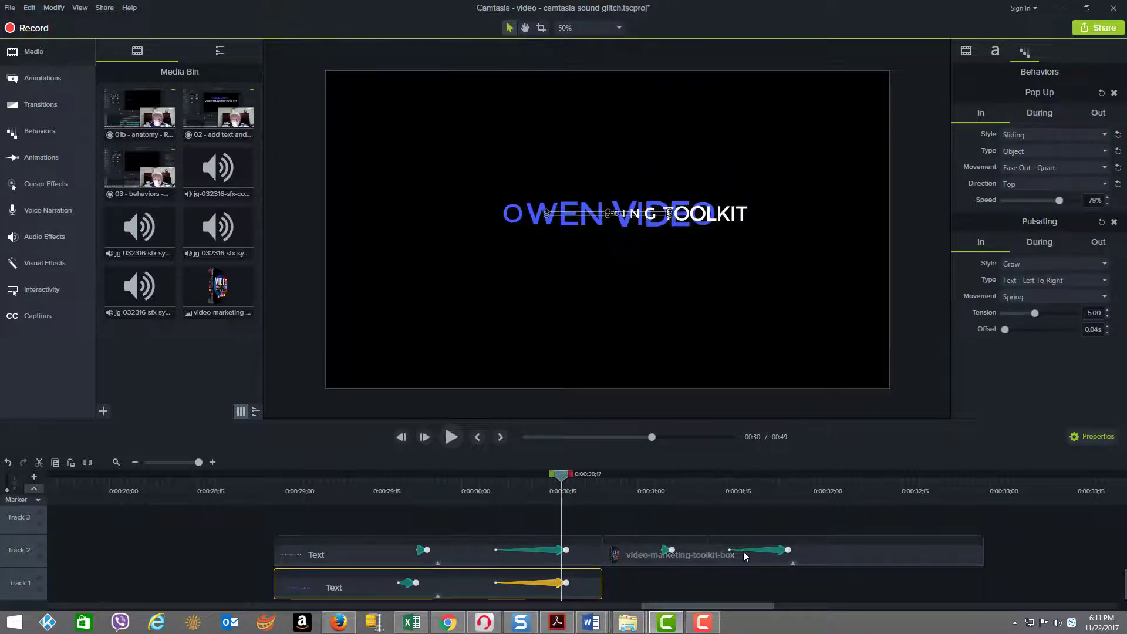
click(762, 550)
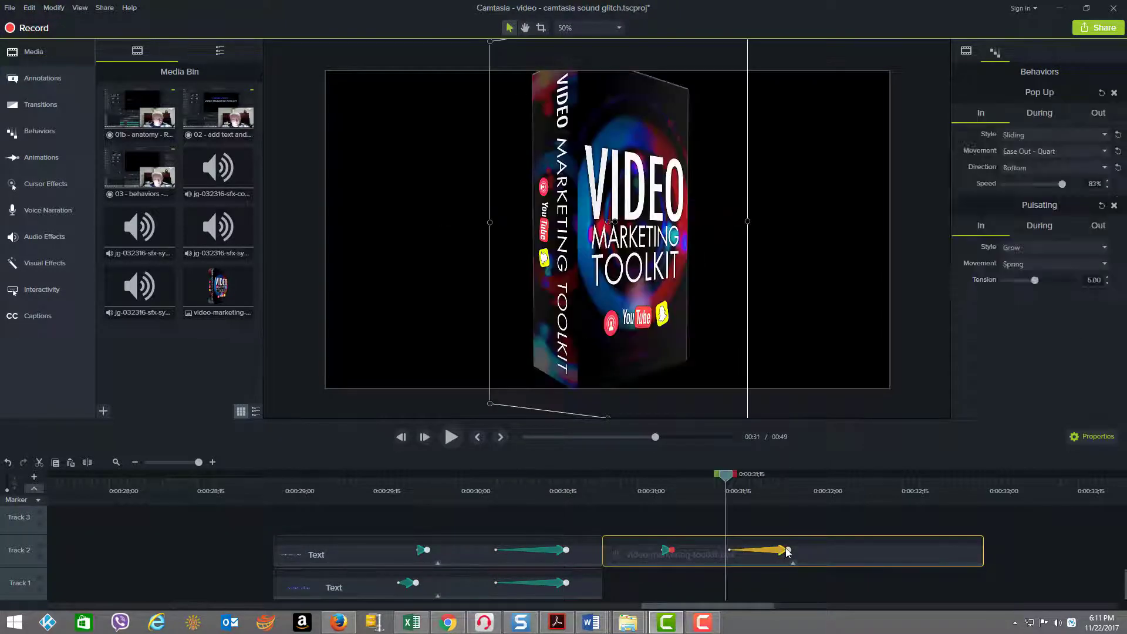
click(788, 551)
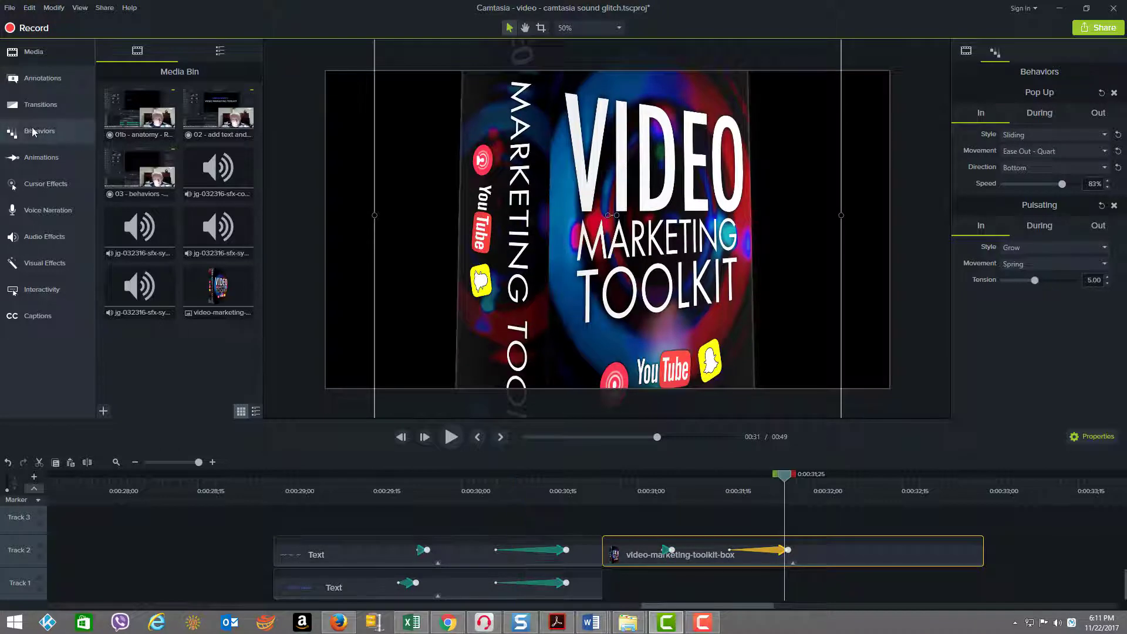
Step: Show the library of animation presets, including Custom, and look over the choices
click(51, 161)
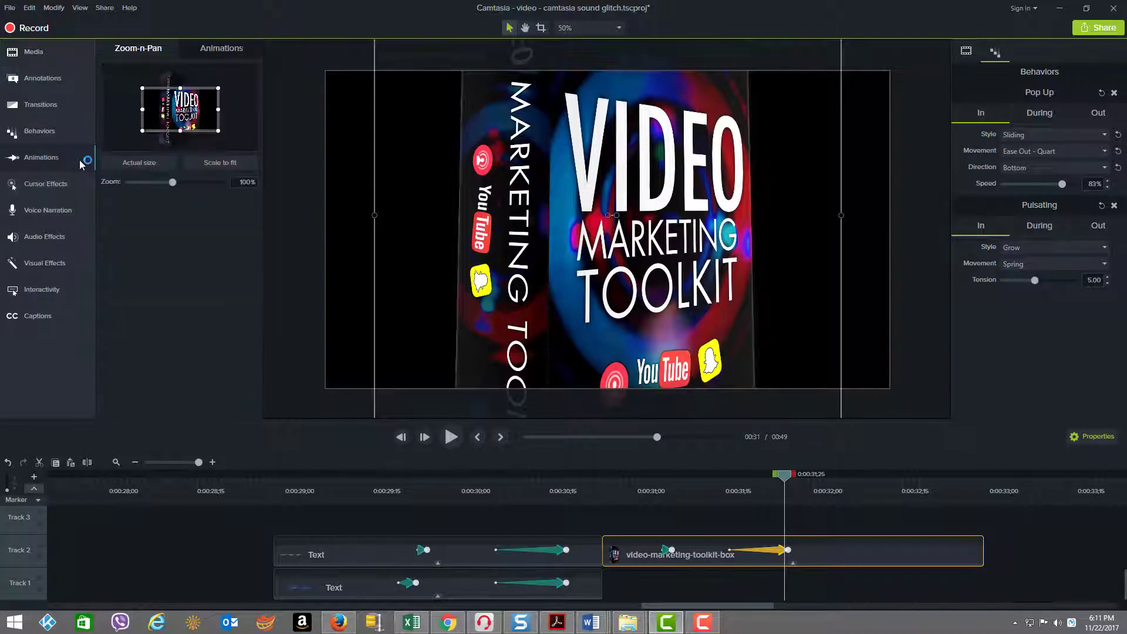
click(221, 48)
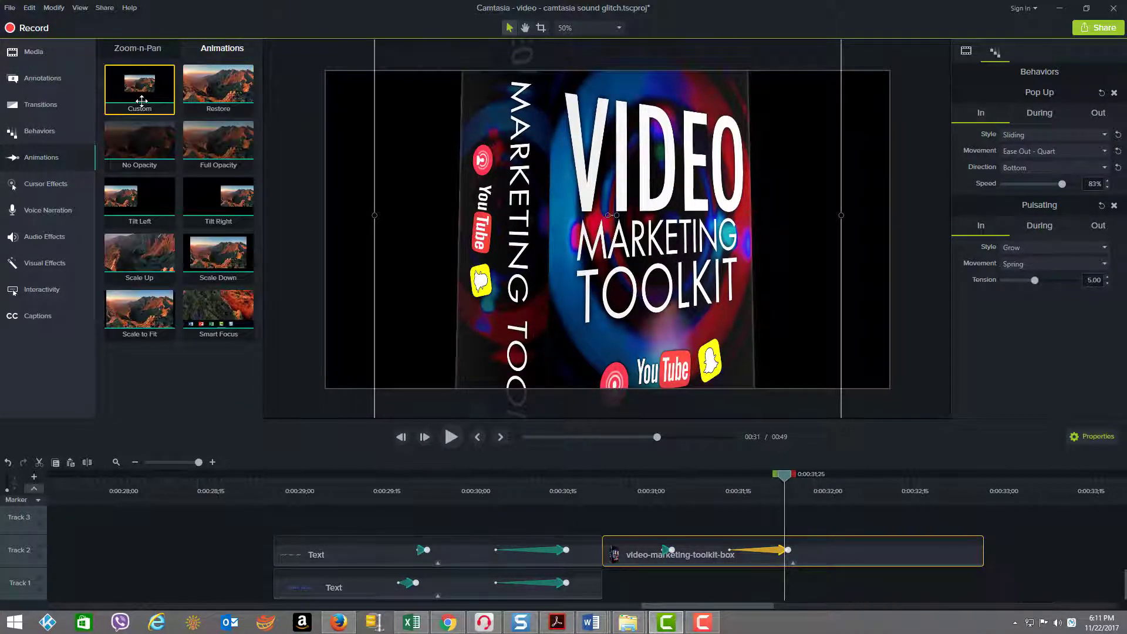
drag(218, 144, 165, 140)
Step: Step frame by frame through the first animation of the Track 1 text clip, from 0:00:29;17 to 0:00:29;23
drag(342, 489, 385, 483)
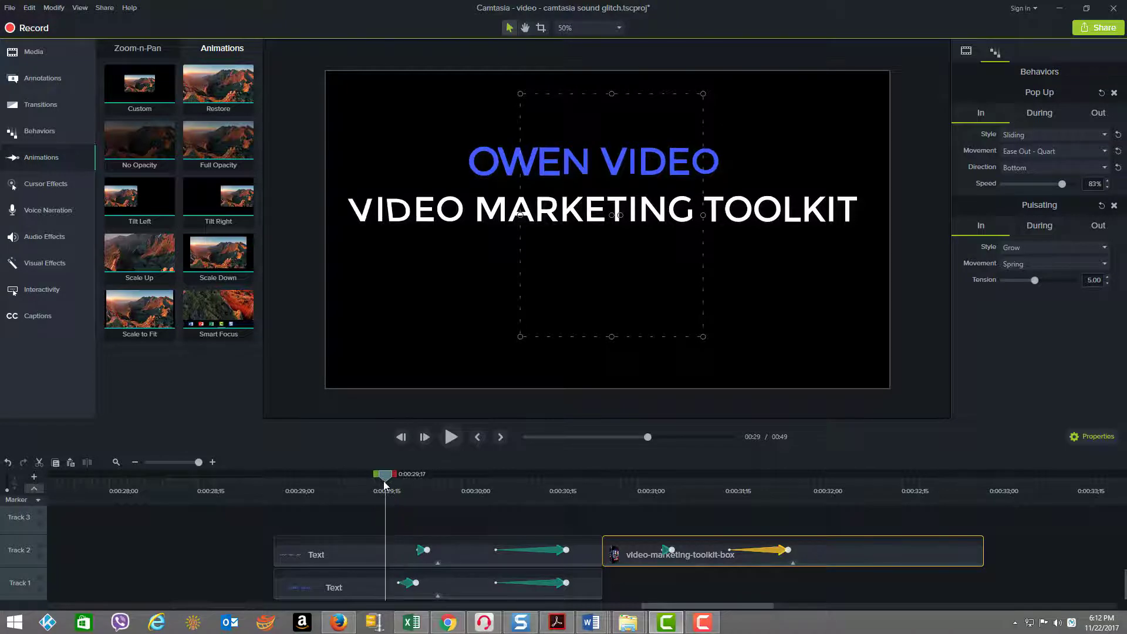
key(period)
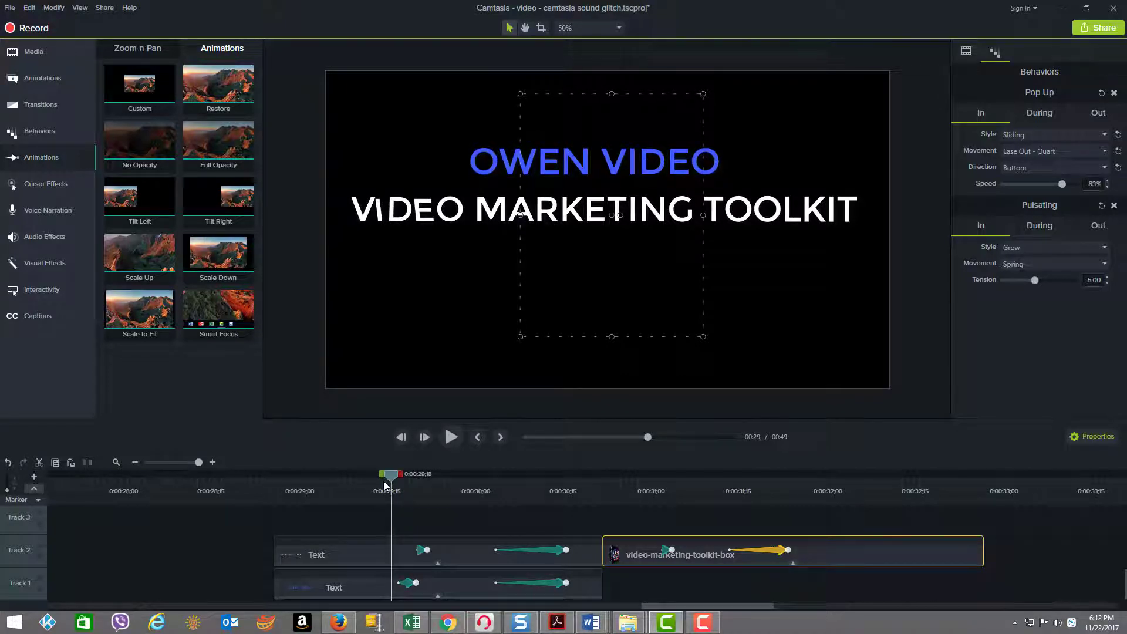
key(period)
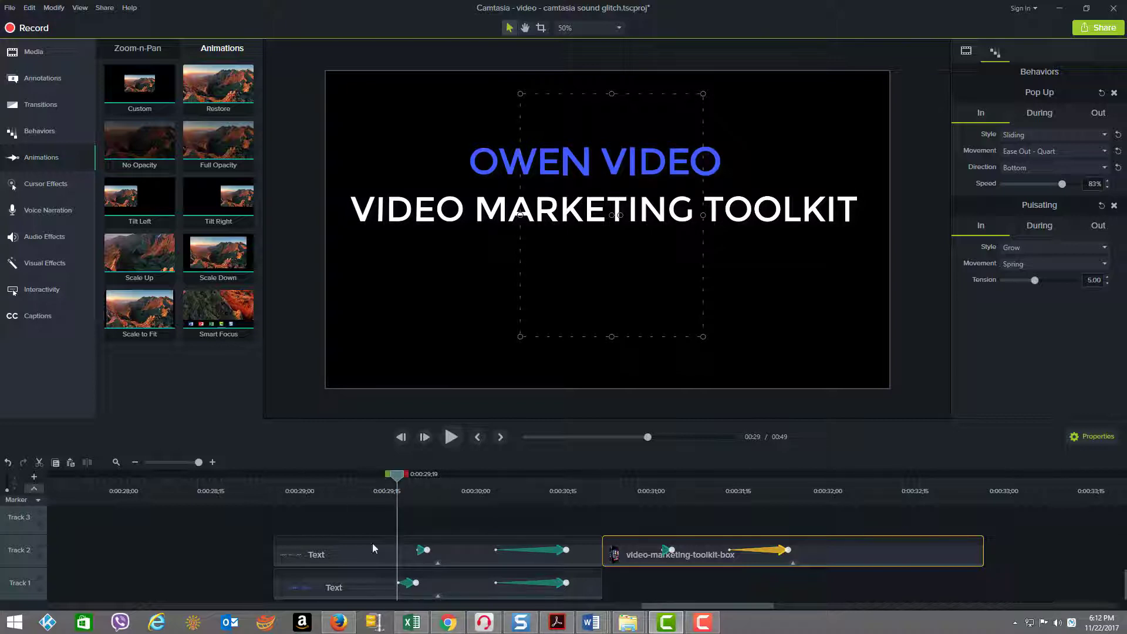
click(408, 585)
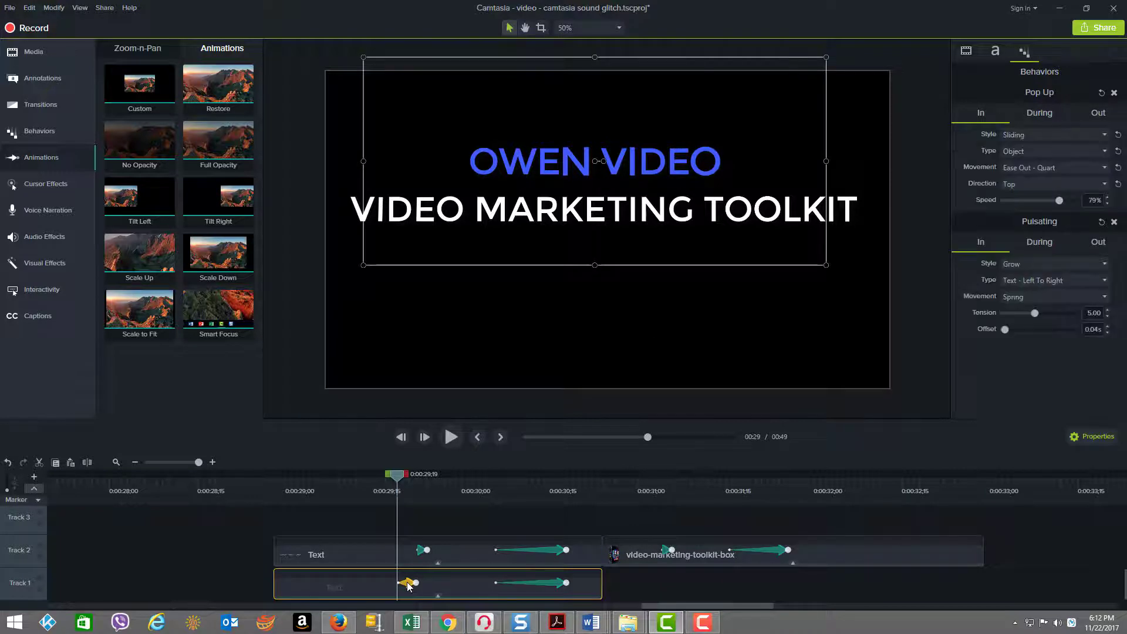
key(period)
key(period)
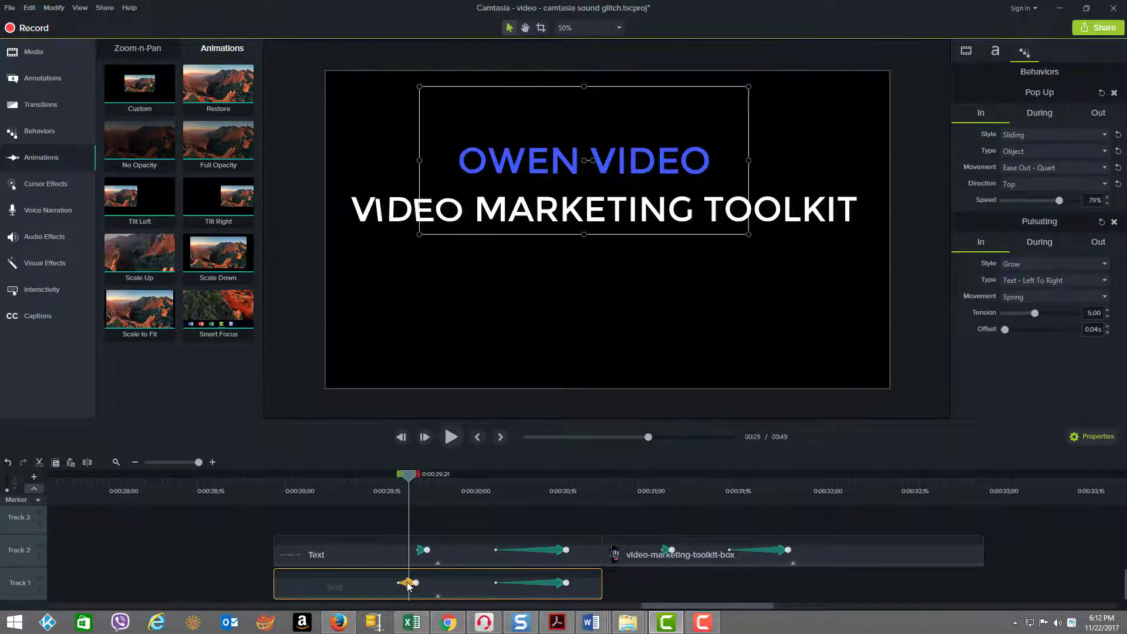
key(period)
key(period)
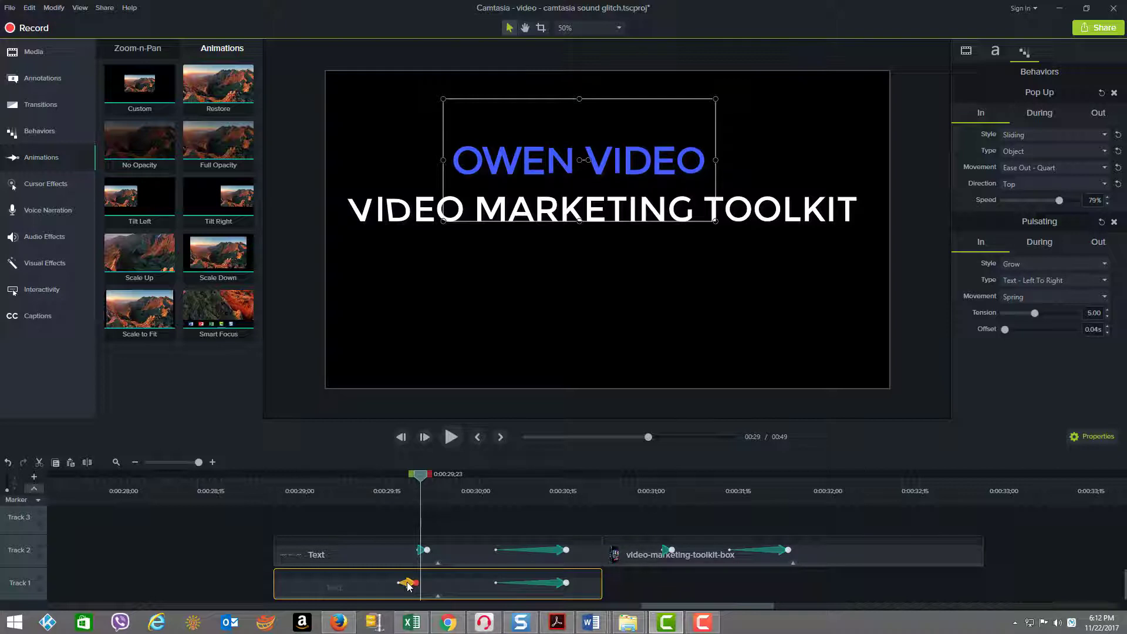
Step: Select the Track 2 text clip and scrub past its first animation to 0:00:30;05, just before its second one
click(396, 543)
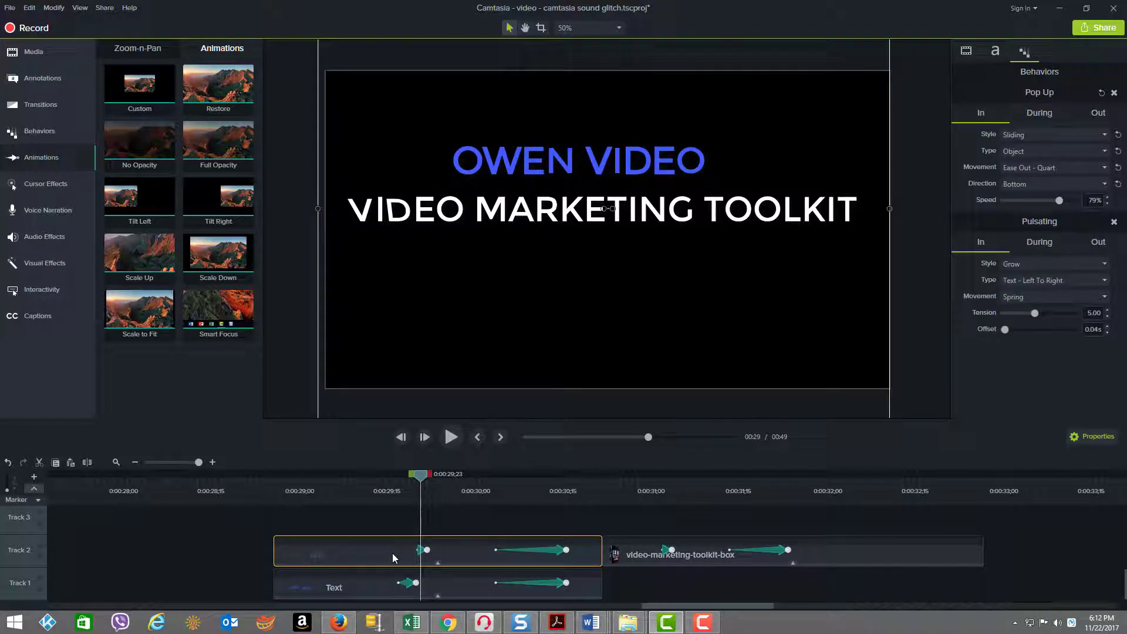
key(Right)
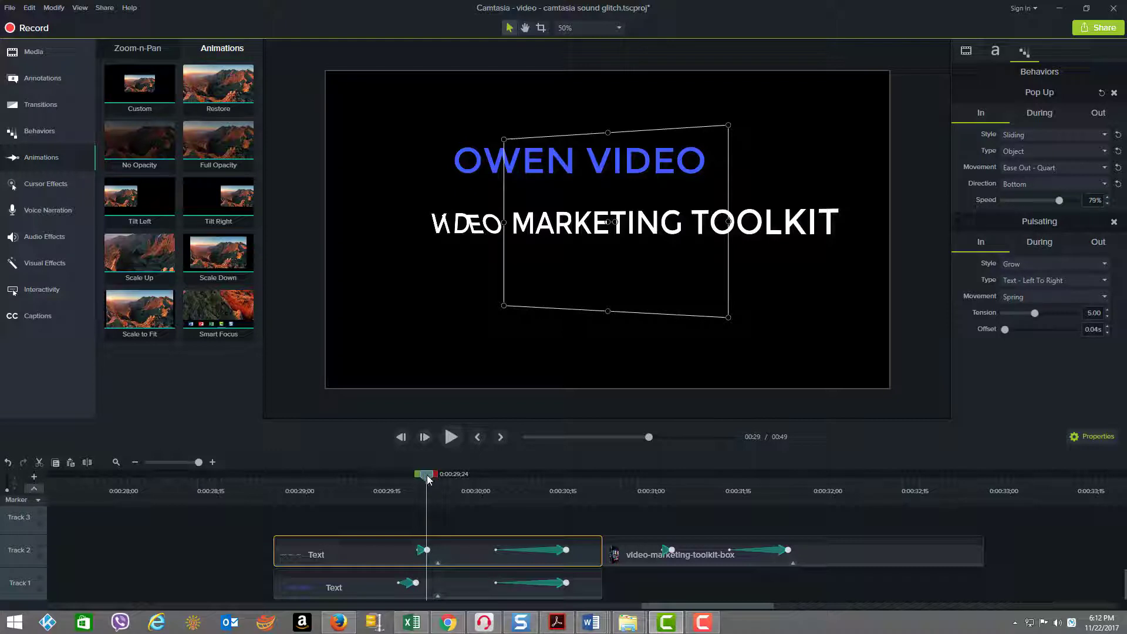
drag(442, 480, 475, 482)
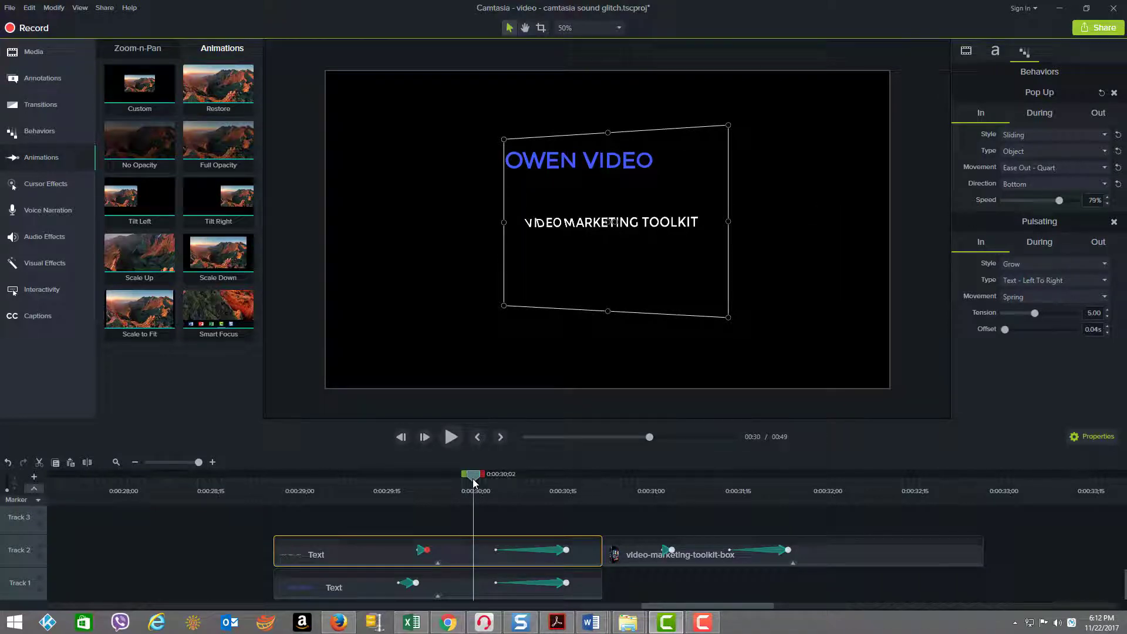
drag(473, 479, 490, 479)
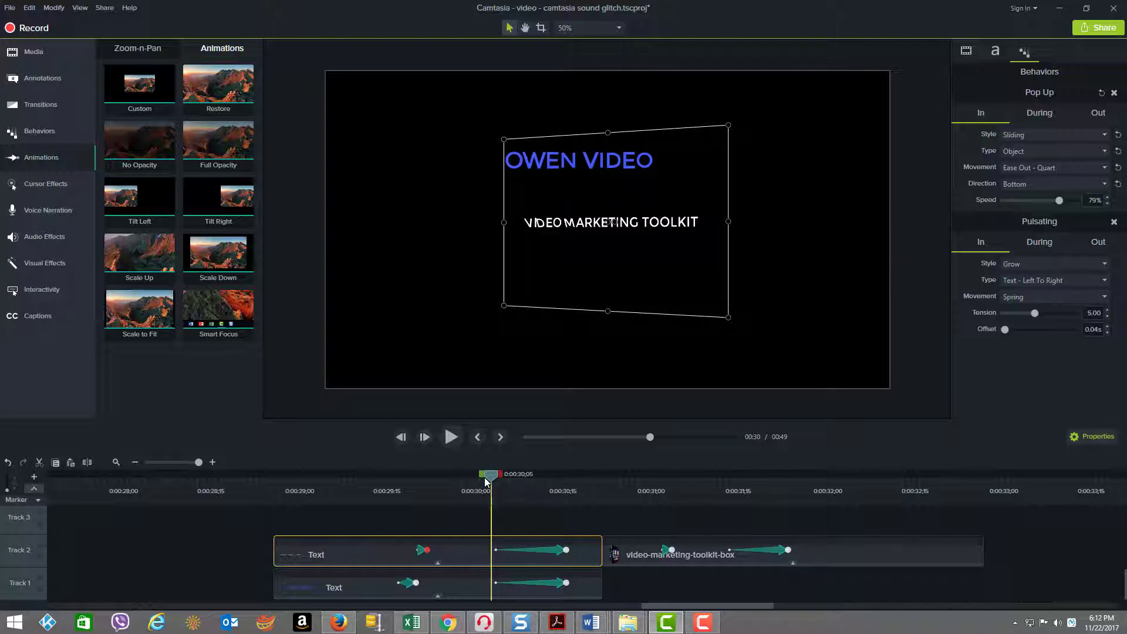
Step: Examine where the second animation starts on the Track 2 and Track 1 text clips
click(496, 547)
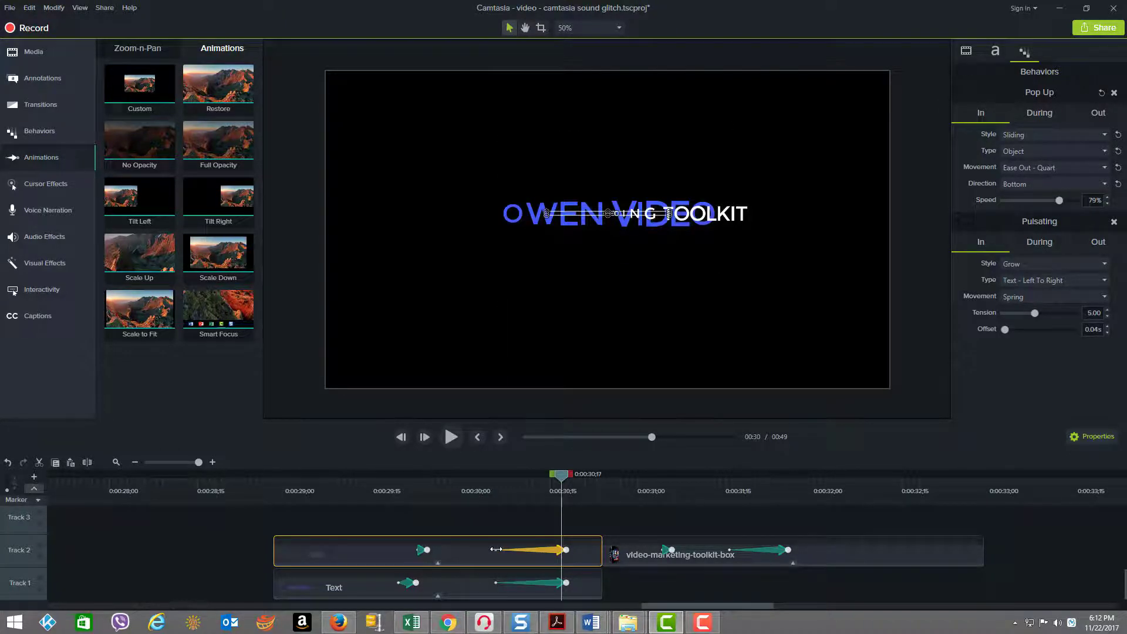
click(496, 550)
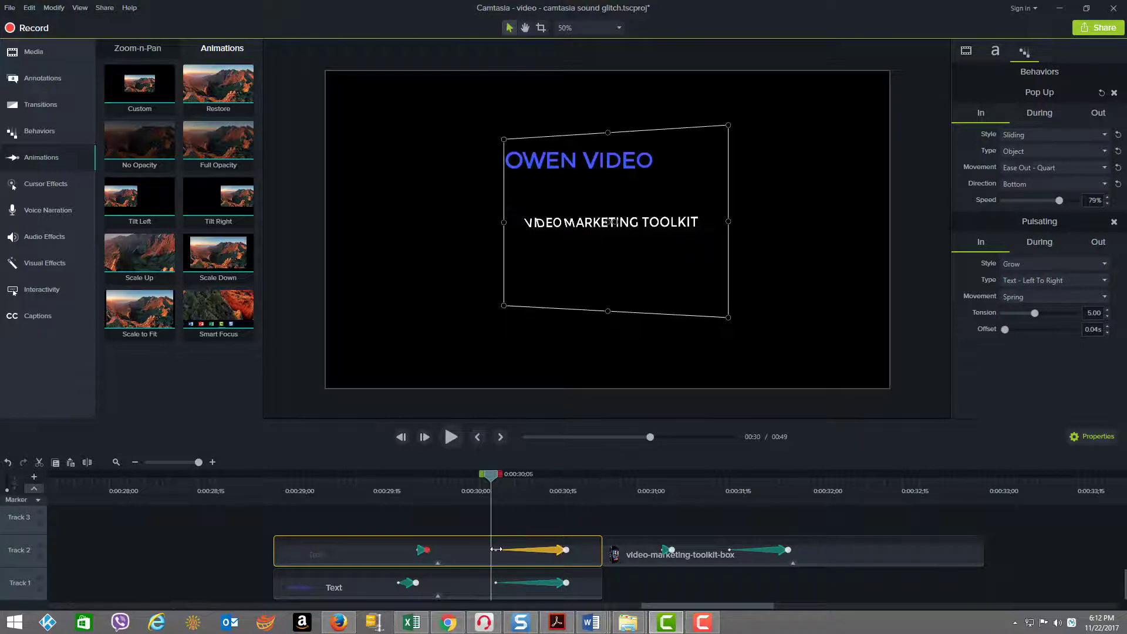
click(496, 582)
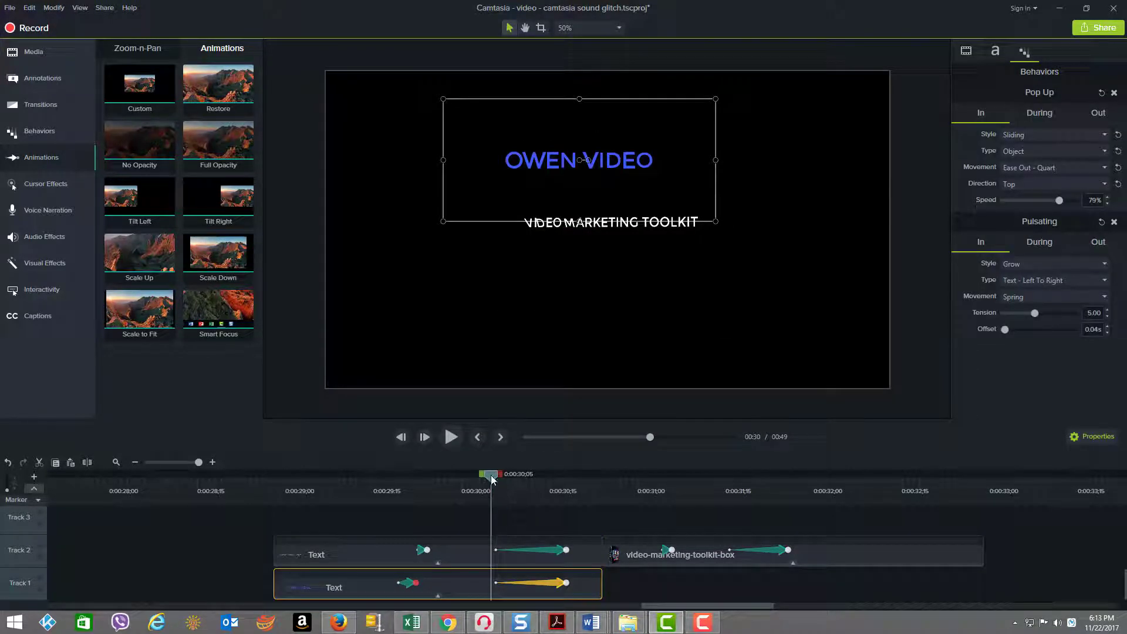
Step: Examine the end of both text clips' second animations at 0:00:30;17, with nothing selected and the canvas at 100%
drag(492, 480, 559, 489)
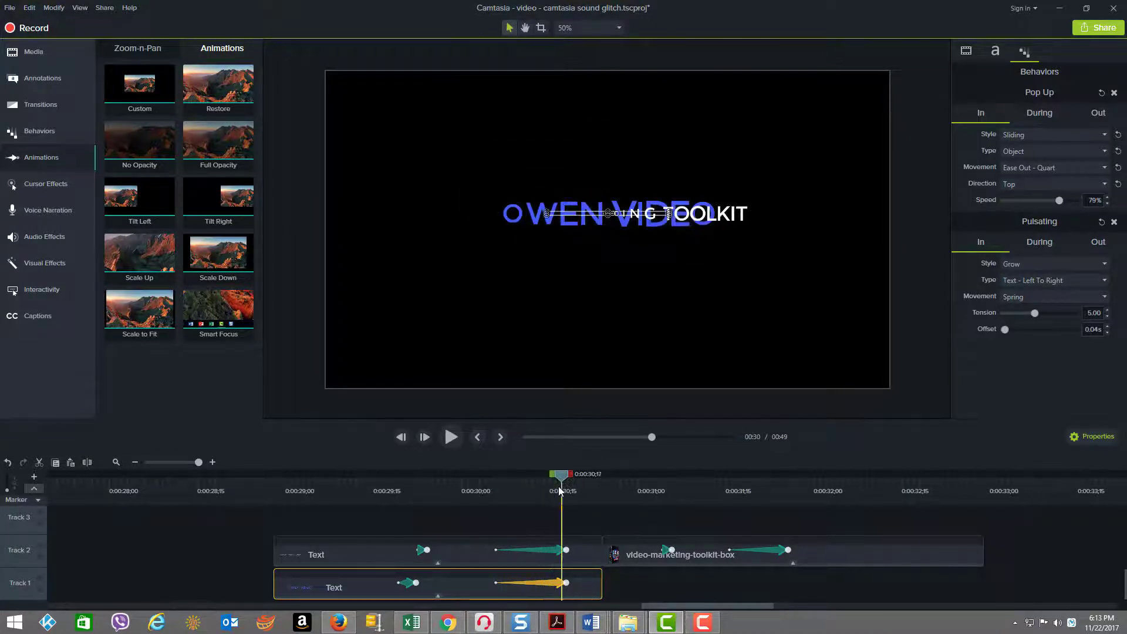
click(564, 550)
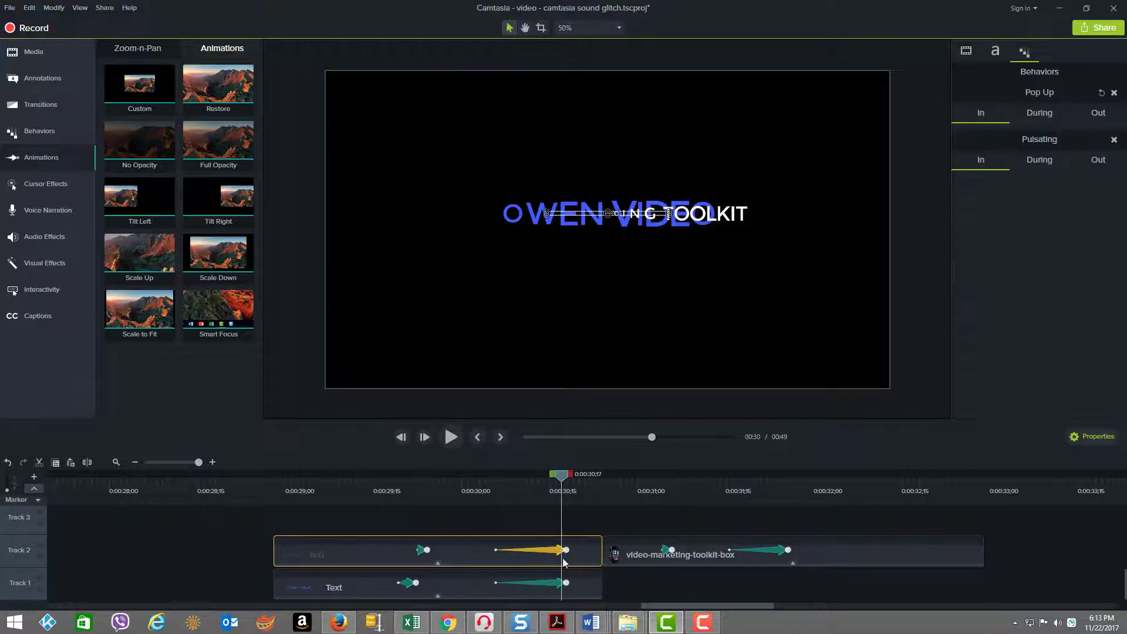
click(565, 582)
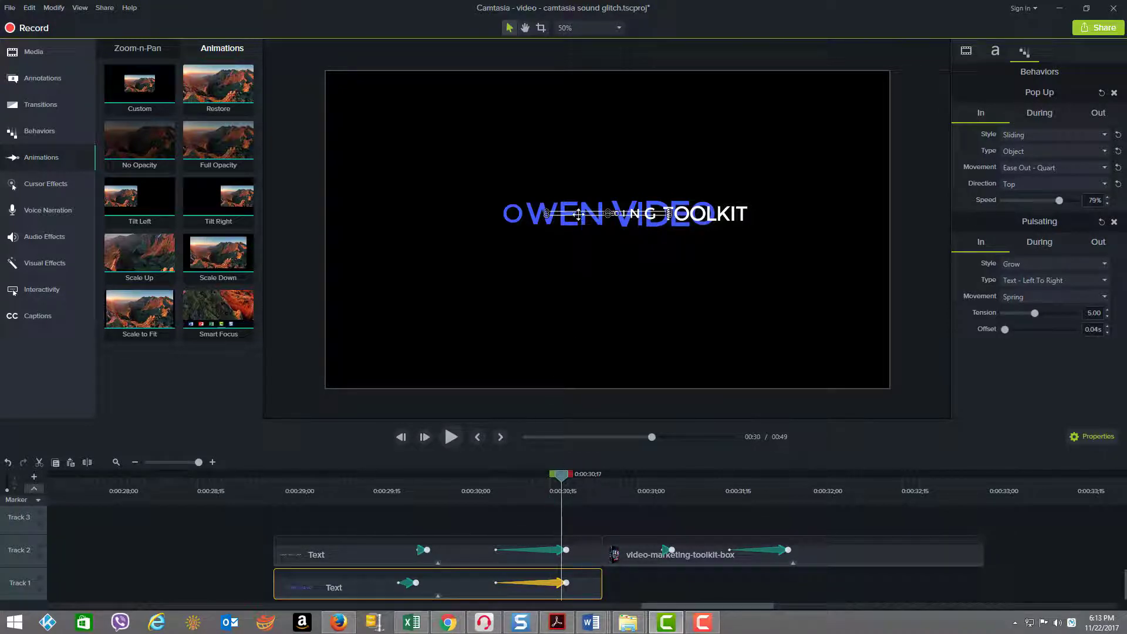
click(513, 270)
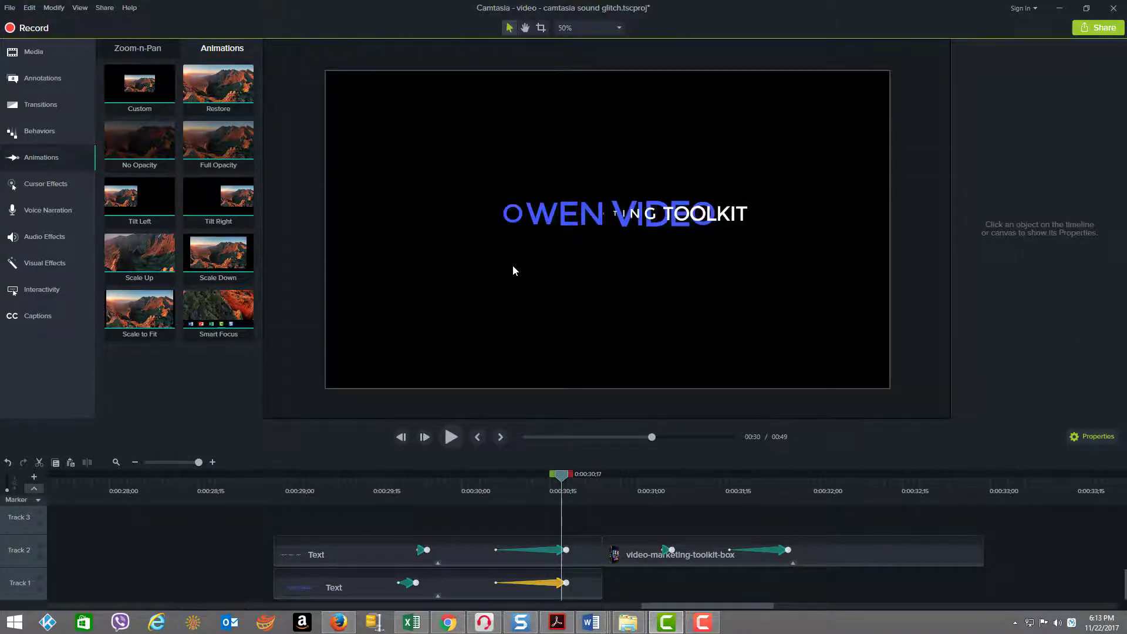
scroll(513, 265, up, 2)
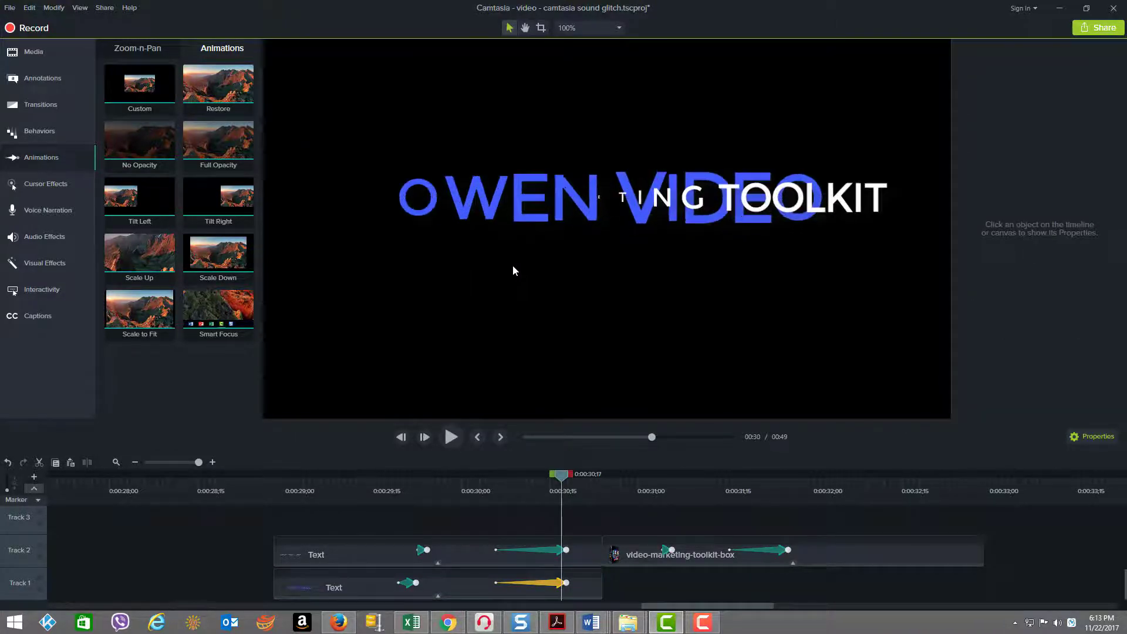
Step: Try moving the Track 2 text below the blue text and narrowing it at the end of its second animation, and undo both changes
click(565, 555)
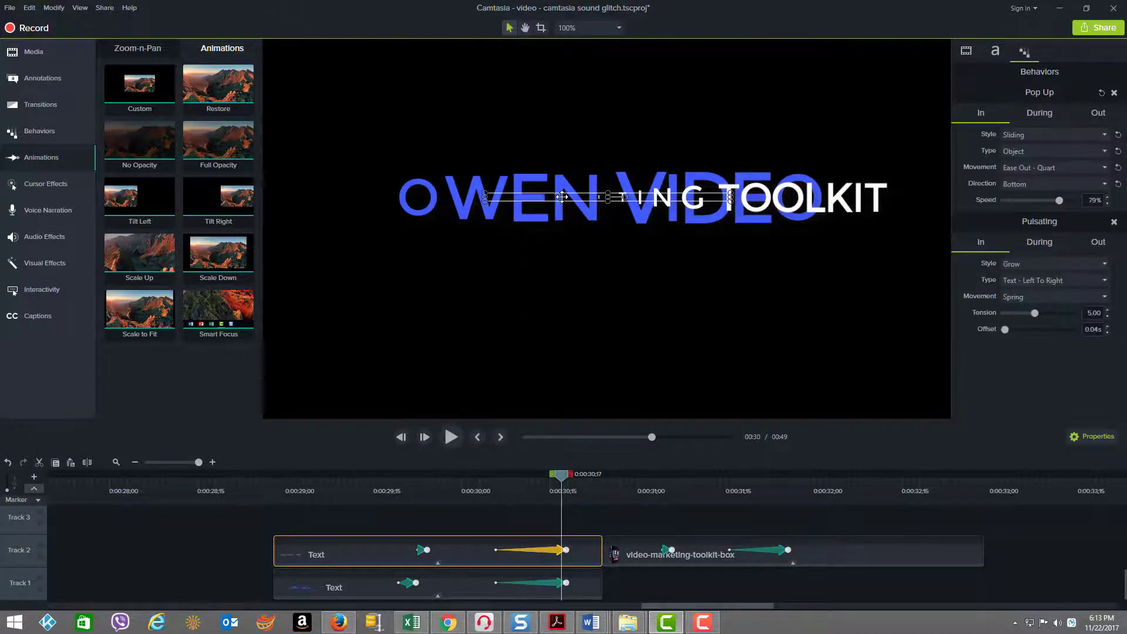
drag(560, 196, 549, 269)
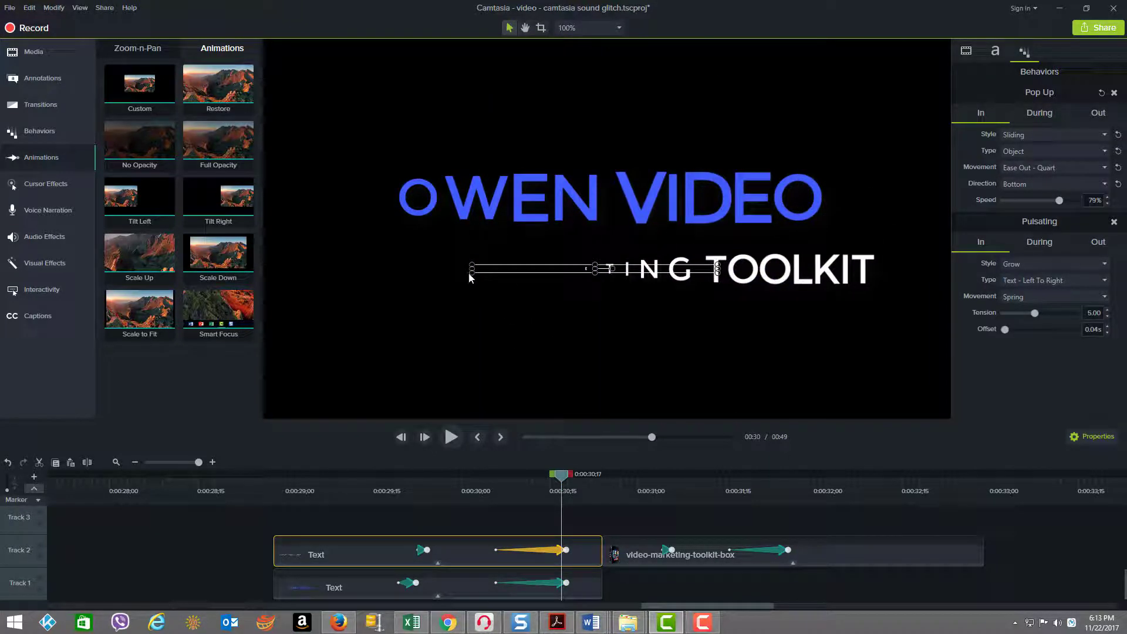
drag(472, 271, 564, 250)
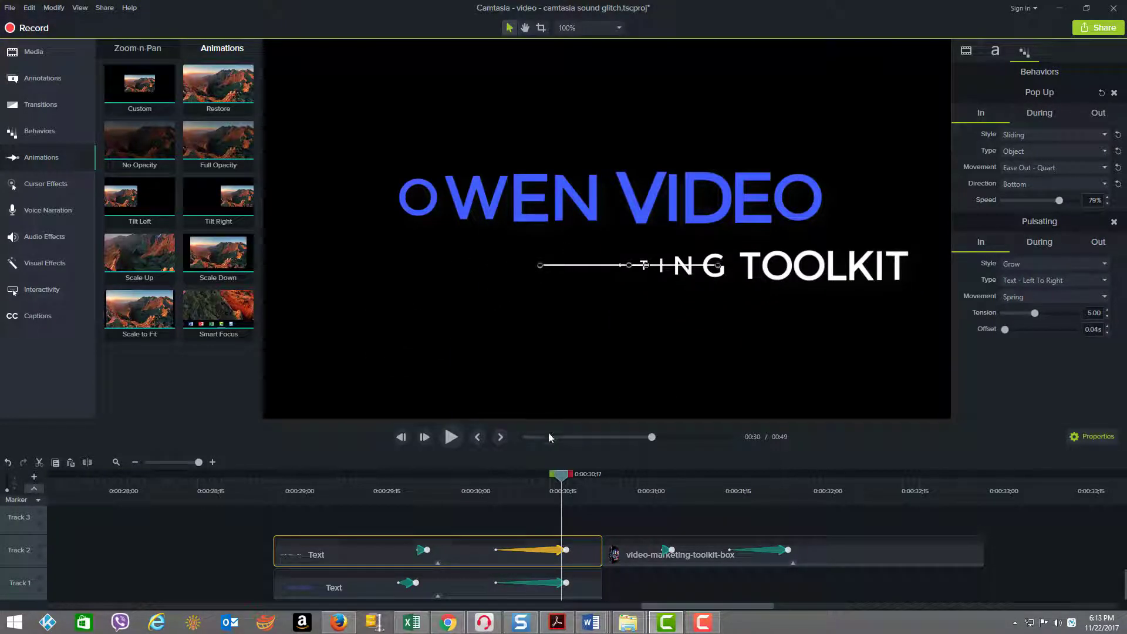
key(ctrl+z)
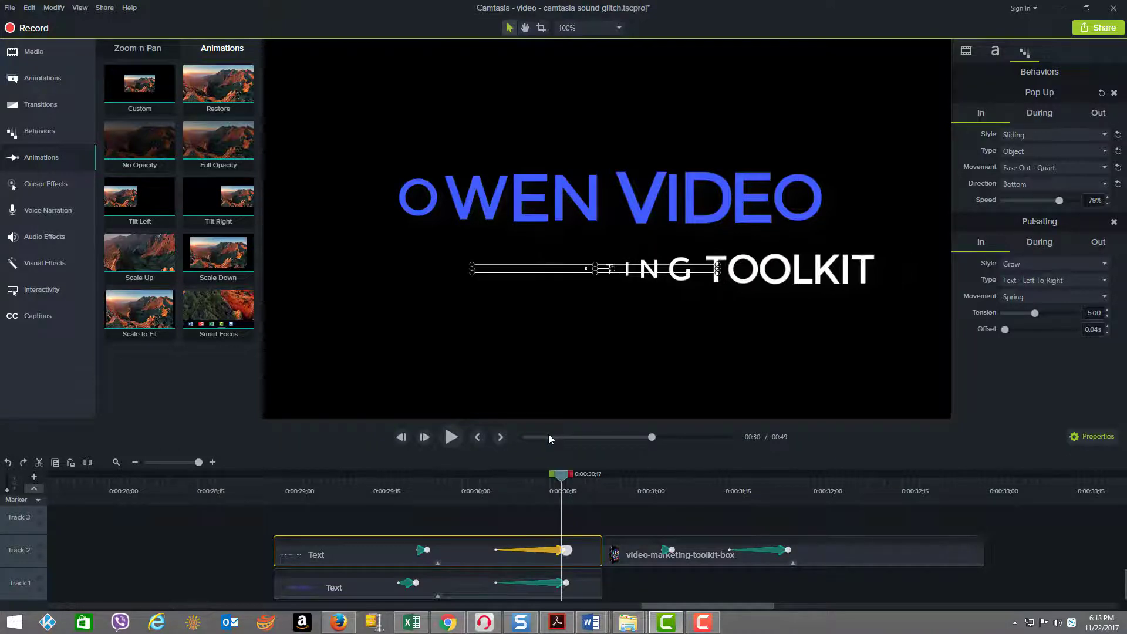
key(ctrl+z)
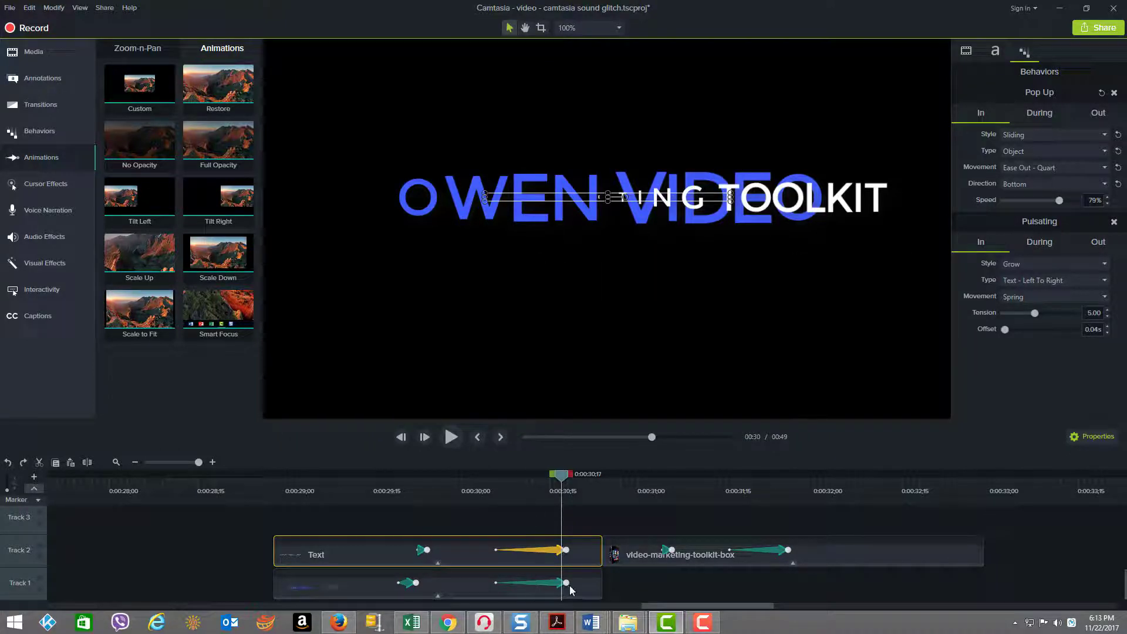
Step: Try moving the white text lower and narrowing the blue Track 1 text at the second animation's end, and undo both changes
click(565, 582)
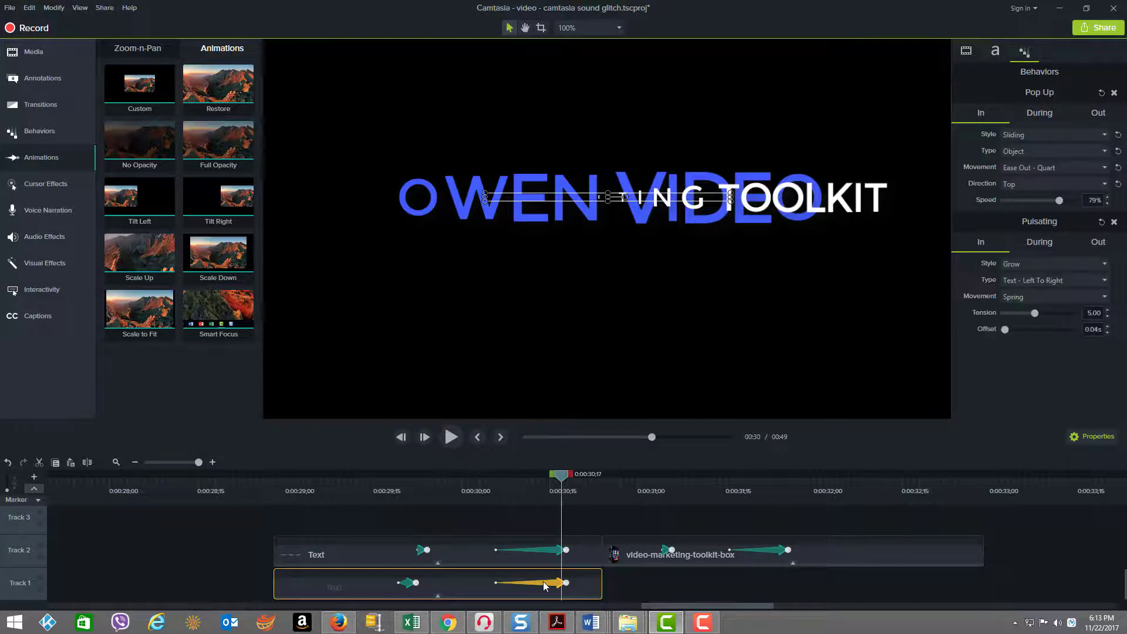
drag(536, 198, 533, 312)
click(516, 197)
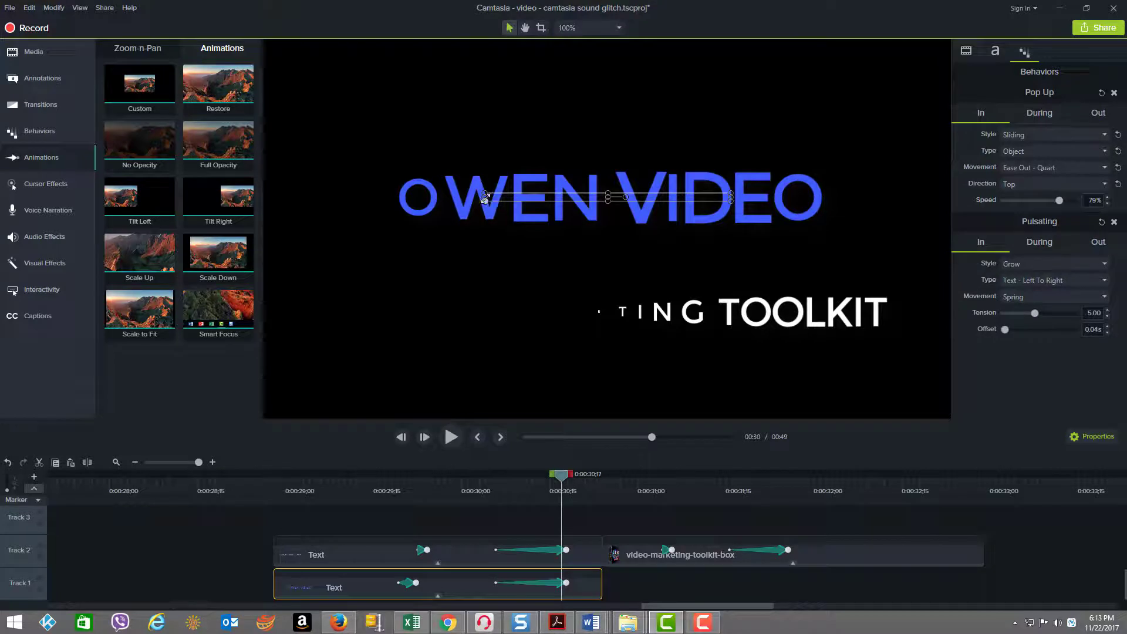
drag(485, 198, 533, 194)
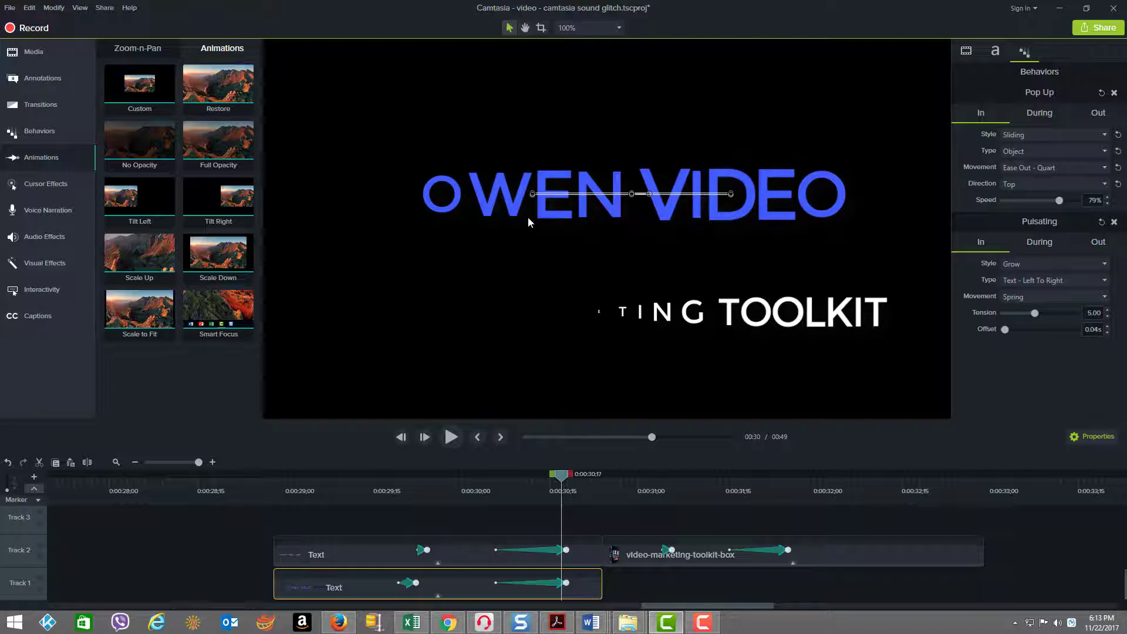
key(ctrl+z)
key(ctrl+z)
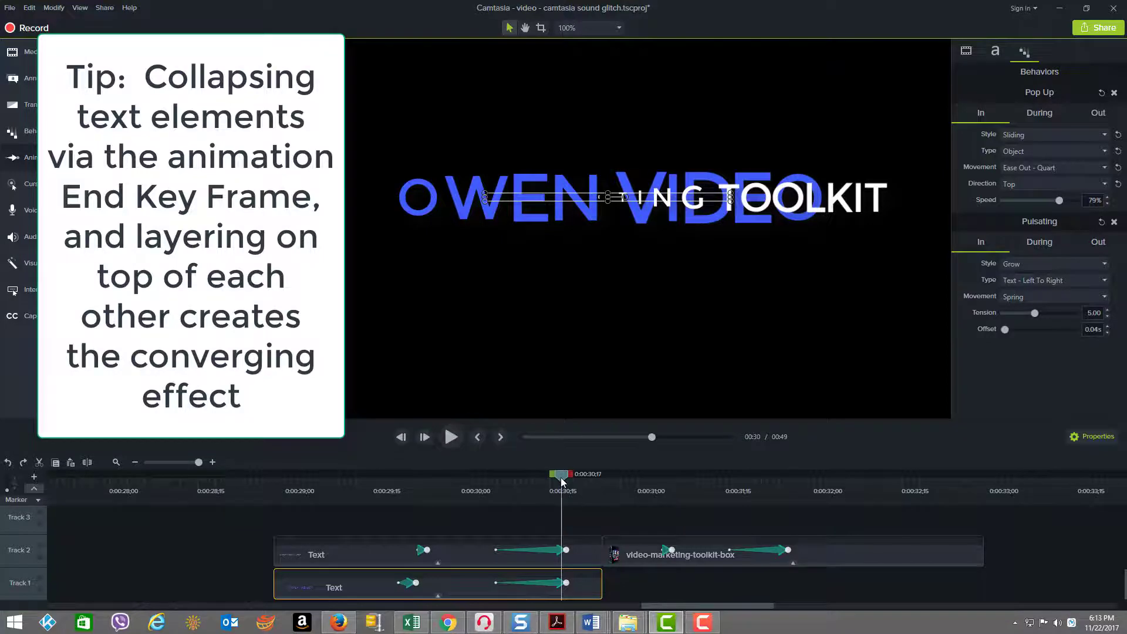
Step: Play the converging text animation from 0:00:29;24 into the start of the video-marketing-toolkit-box clip
drag(562, 492, 427, 490)
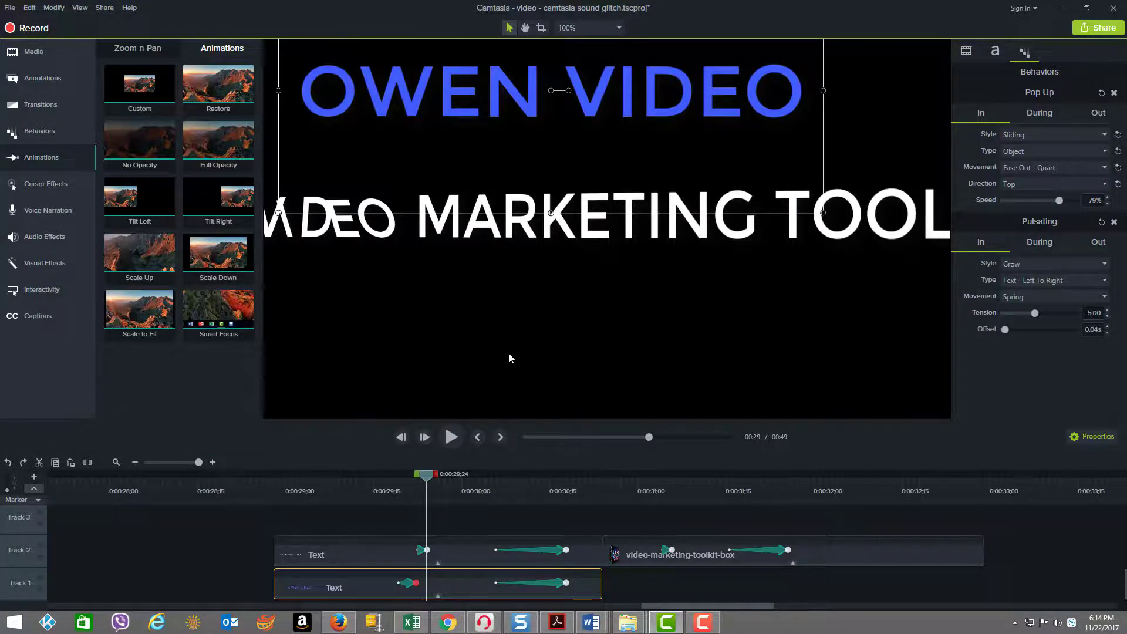
click(451, 437)
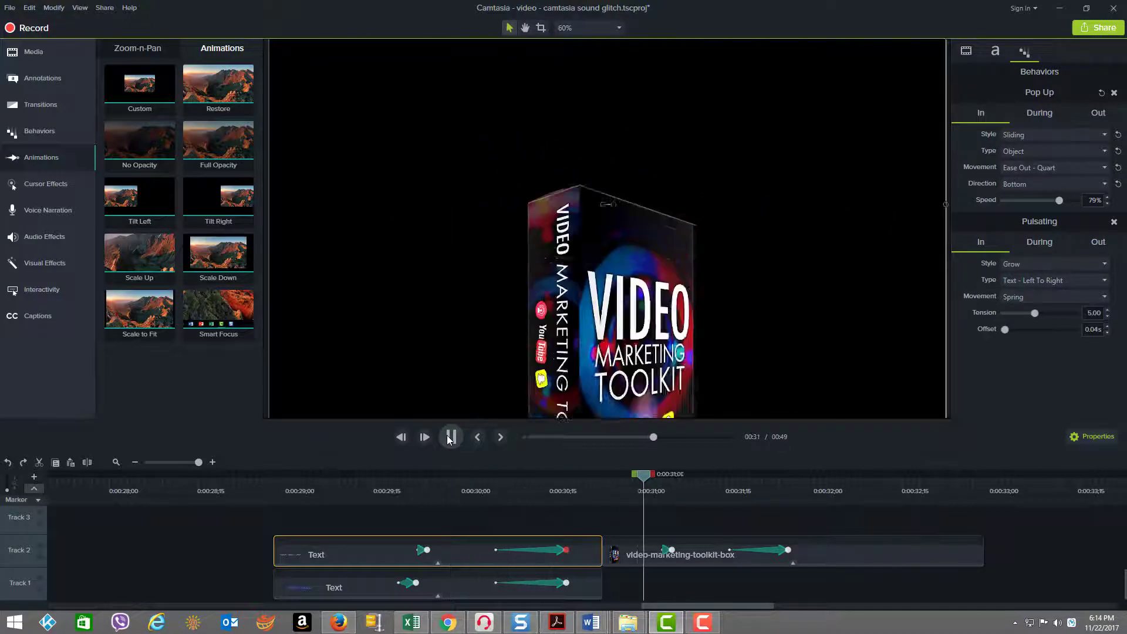
click(449, 437)
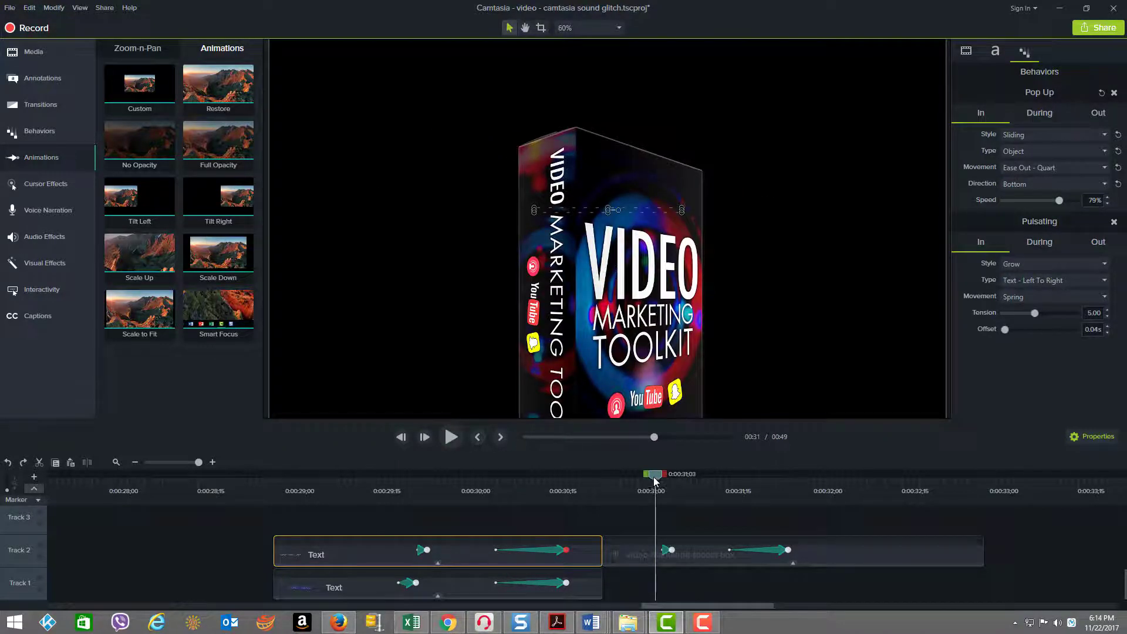
Step: Select the first animation of the video-marketing-toolkit-box clip and step frame by frame from 0:00:31;05 through its end
mouse_move(654, 477)
mouse_down()
mouse_move(674, 477)
mouse_move(626, 478)
mouse_move(667, 478)
mouse_up()
click(672, 551)
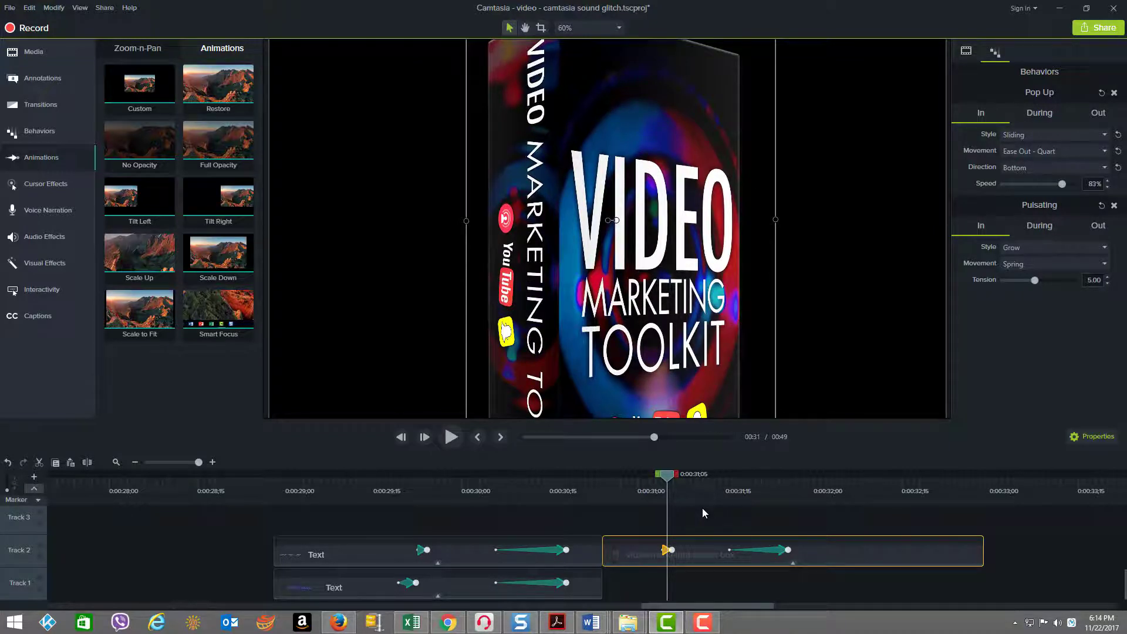
key(period)
key(period)
key(period)
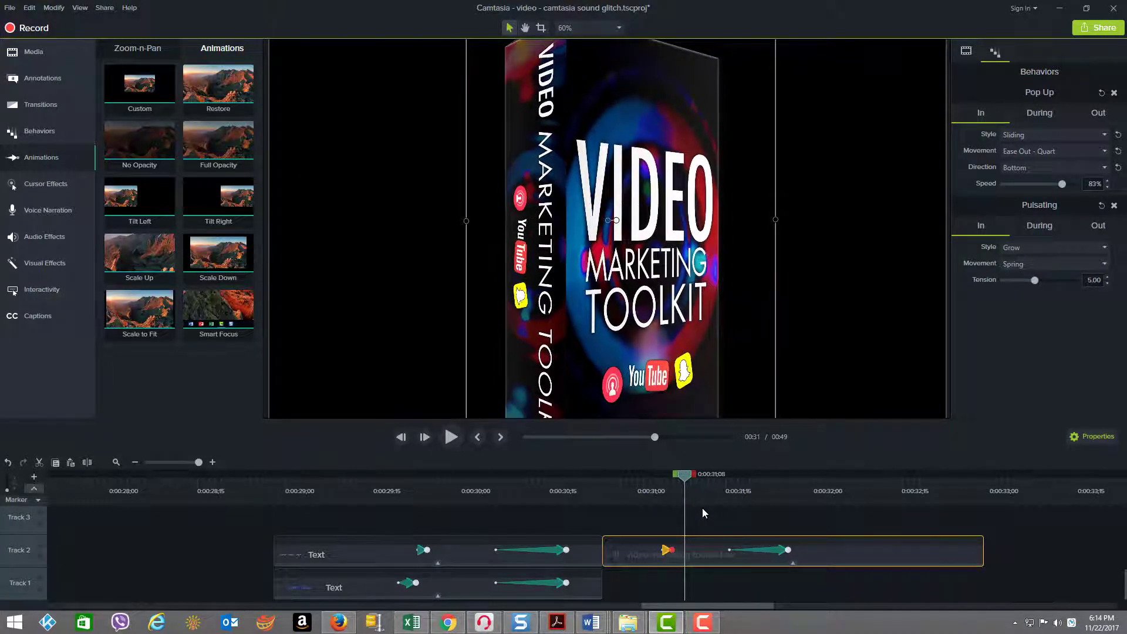
key(period)
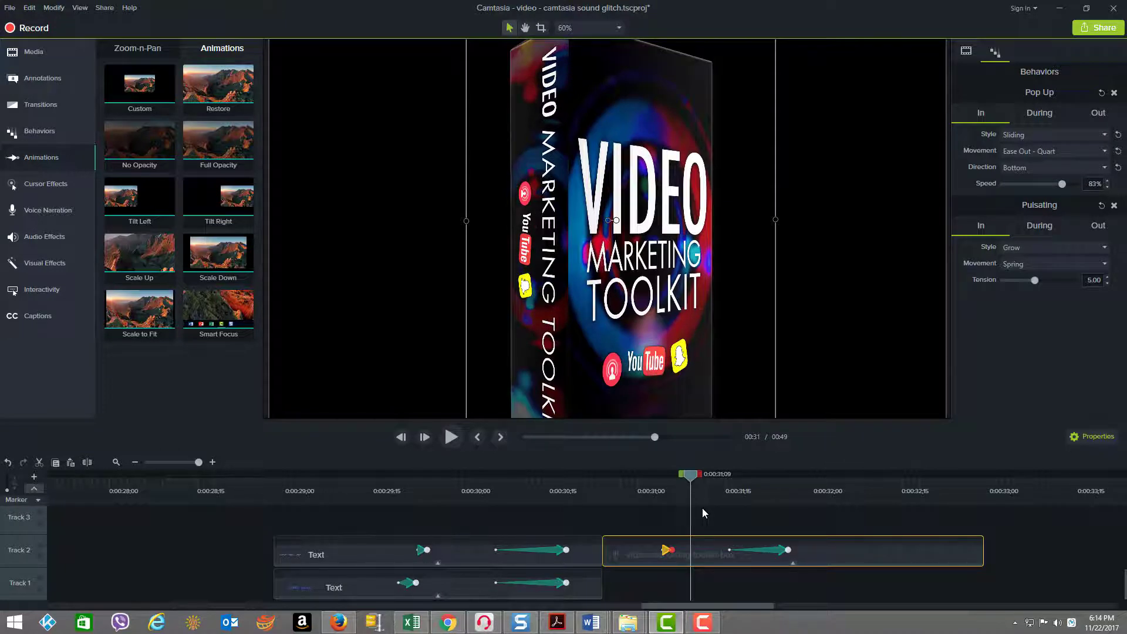
key(period)
key(period)
key(period)
key(period)
key(period)
key(period)
key(period)
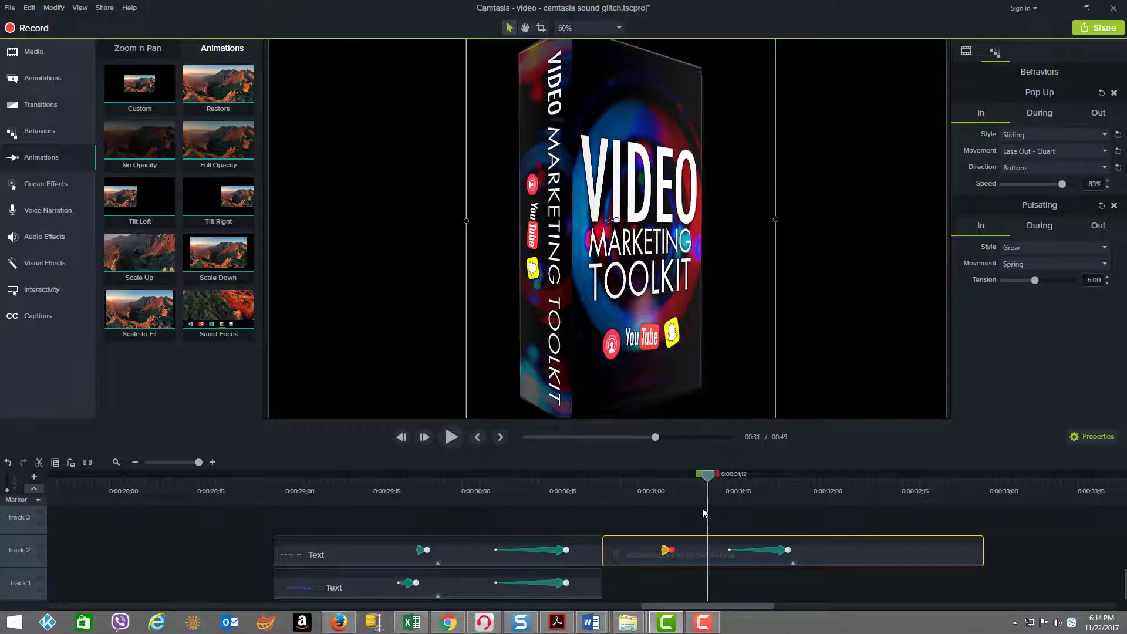
Step: Examine the start and end of the toolkit box clip's second animation, scrubbing past its end keyframe
click(729, 549)
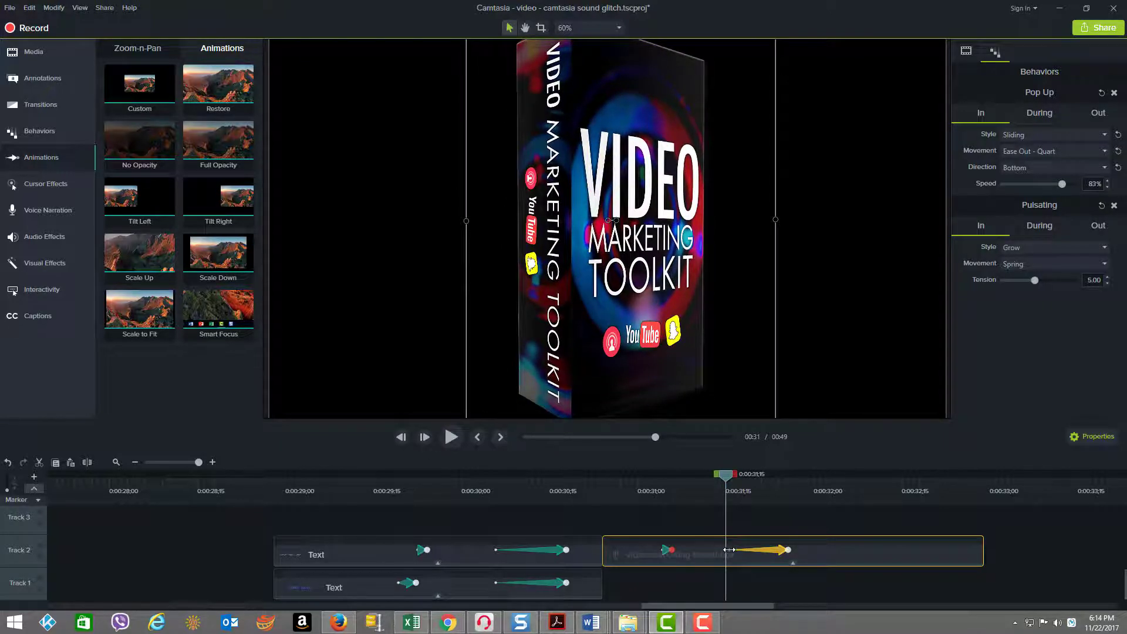
click(788, 549)
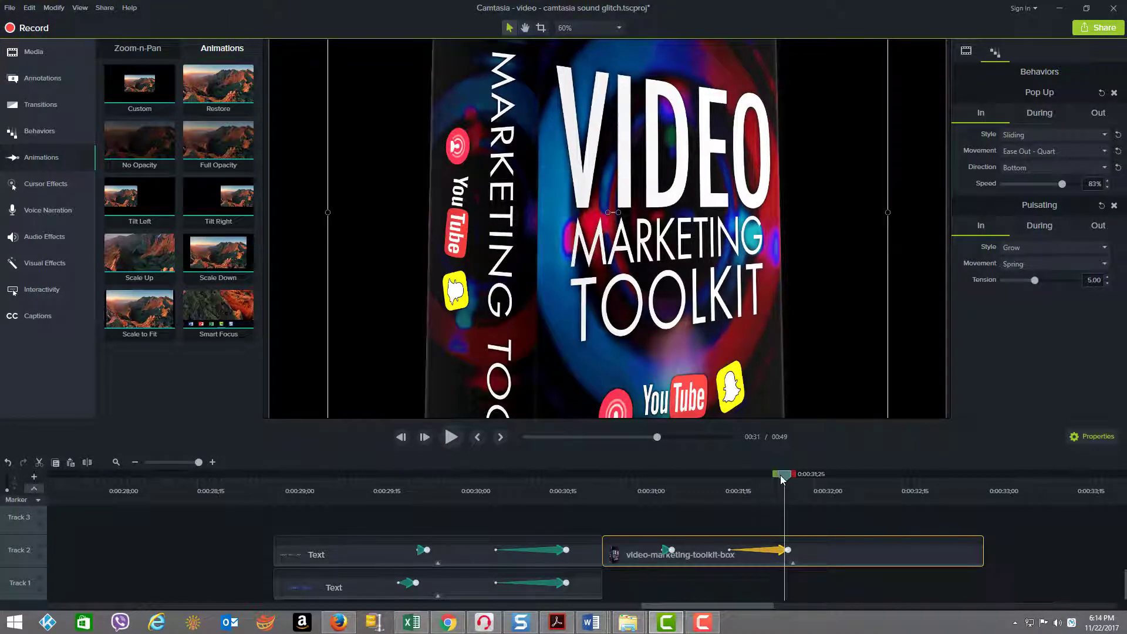
drag(781, 480, 807, 497)
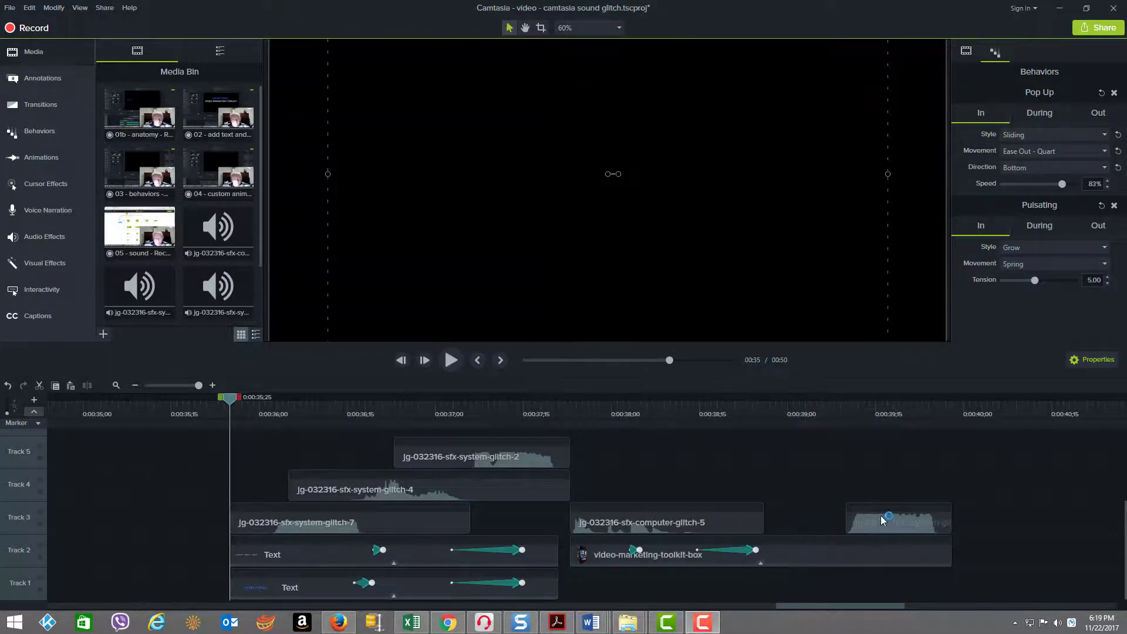
Step: Preview the text clips with their layered system-glitch sounds from 0:00:35;25 to the clips' end at 0:00:37;21
click(276, 520)
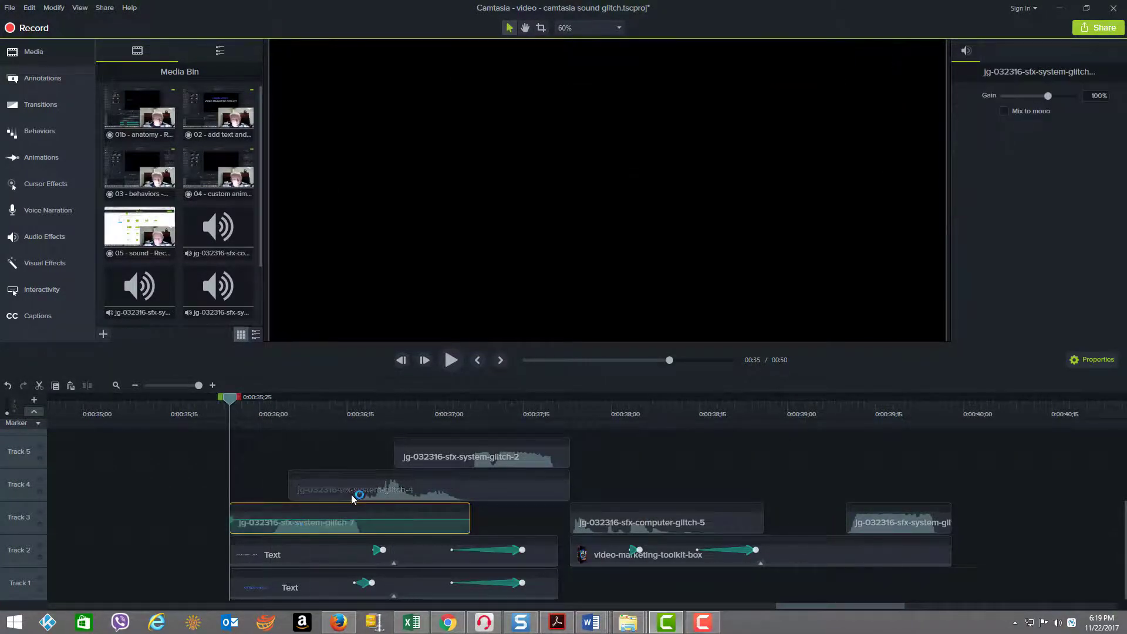
click(286, 452)
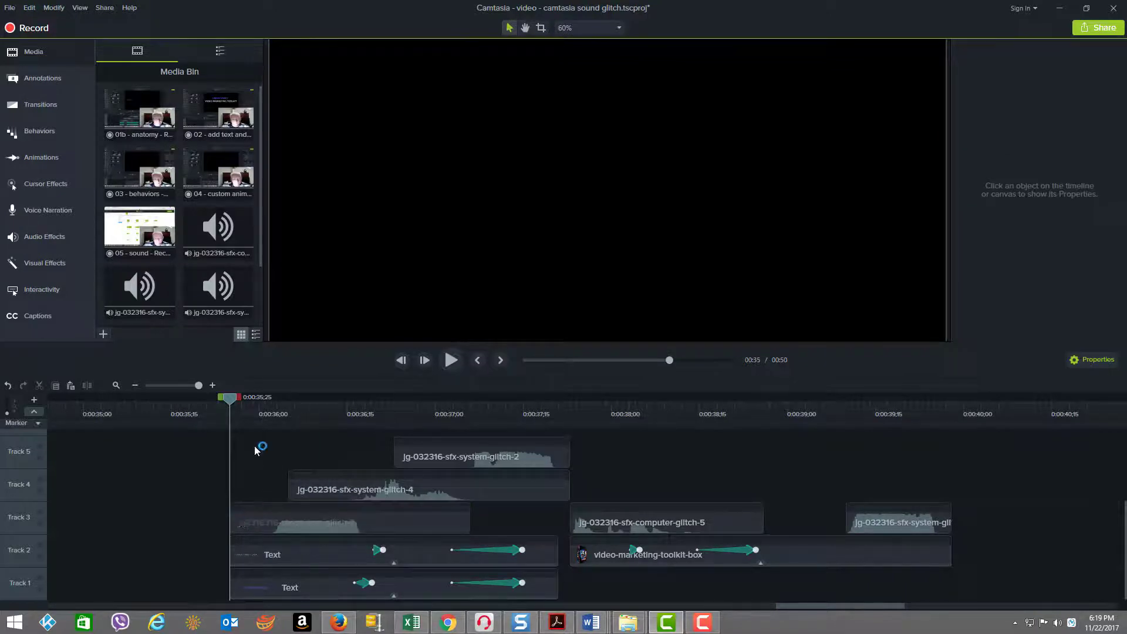
drag(229, 403, 230, 462)
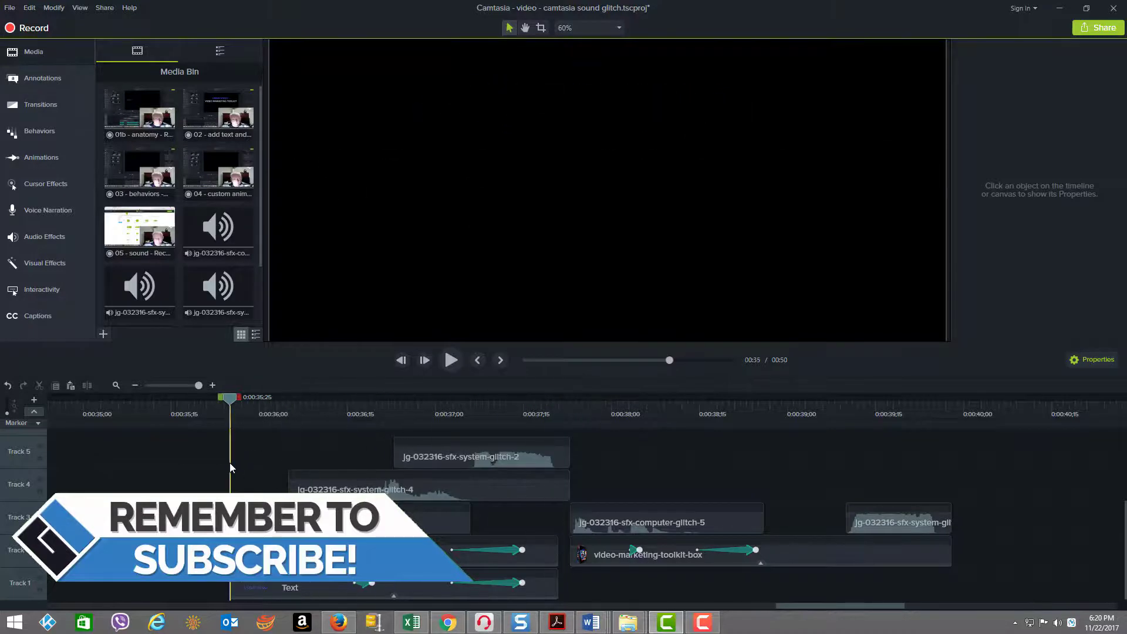
click(450, 361)
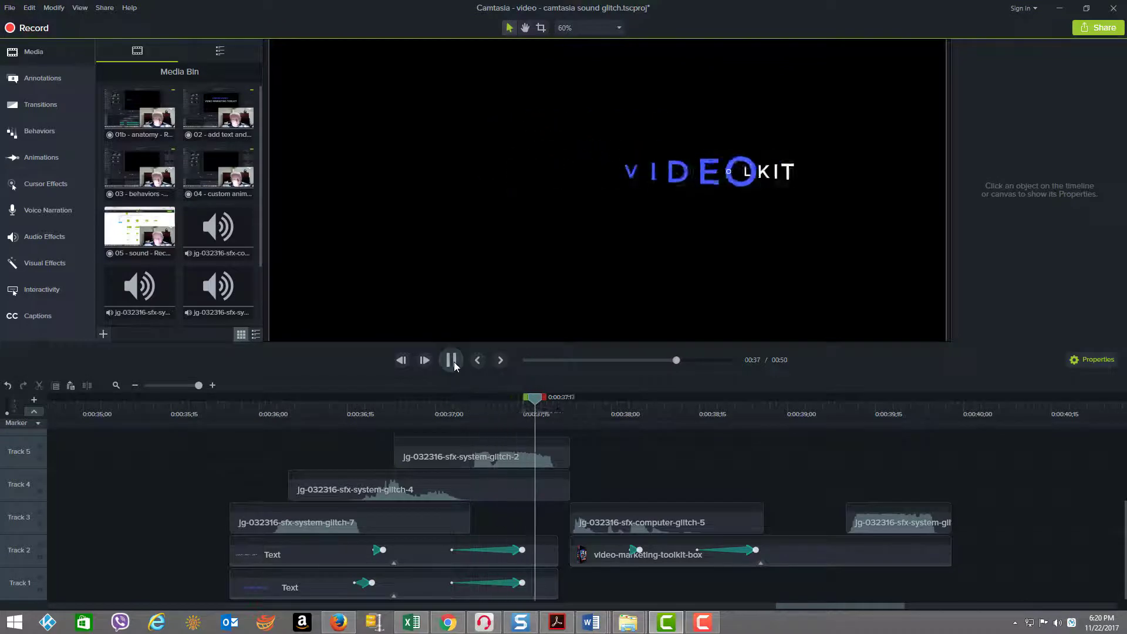
click(453, 362)
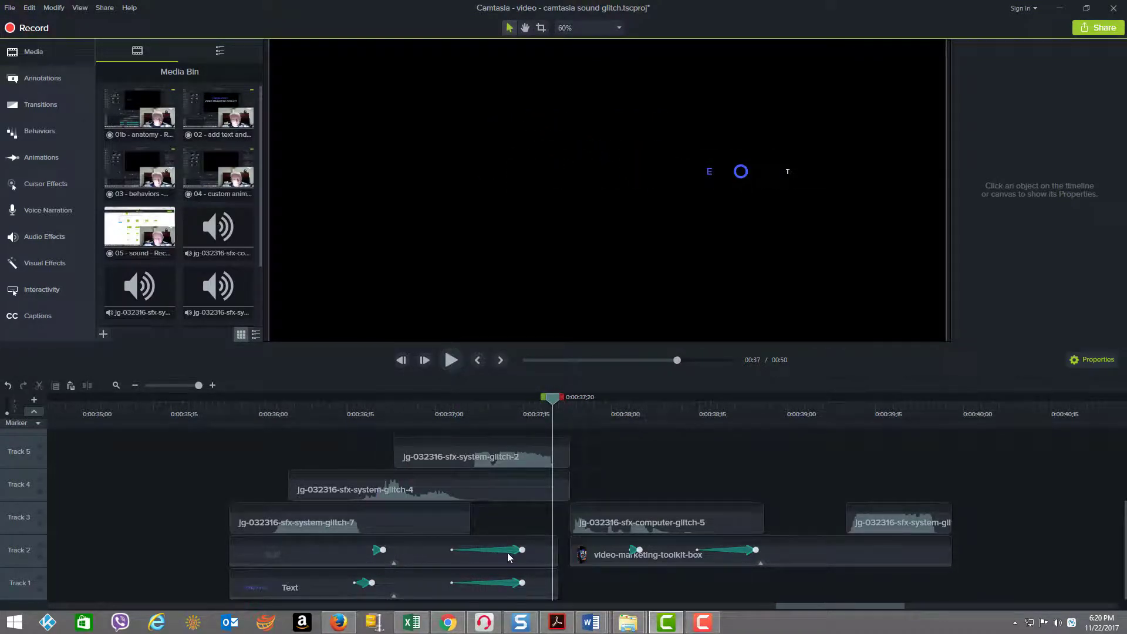
drag(552, 402, 558, 403)
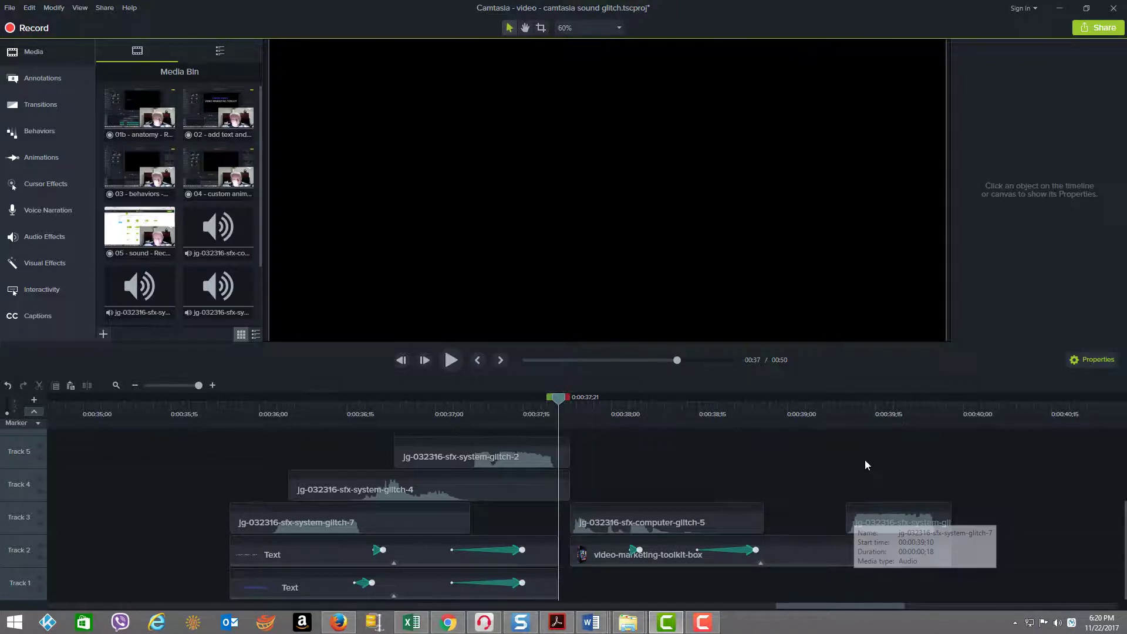
Step: Preview the toolkit box clip with its glitch sound effects, playing from 0:00:37;23
click(823, 418)
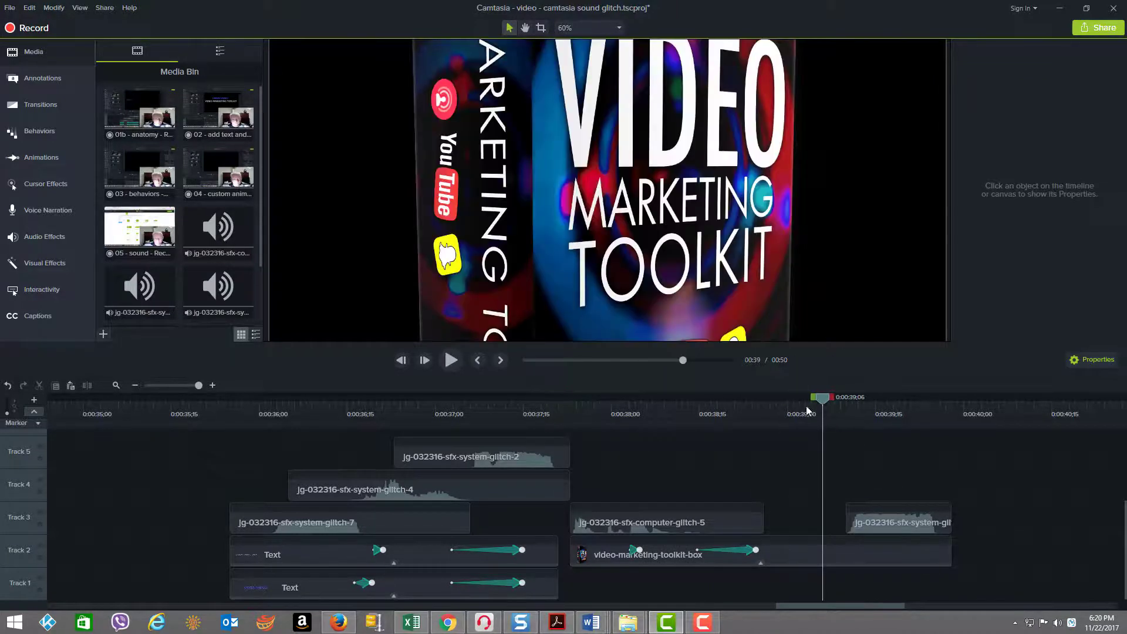
drag(808, 409, 561, 449)
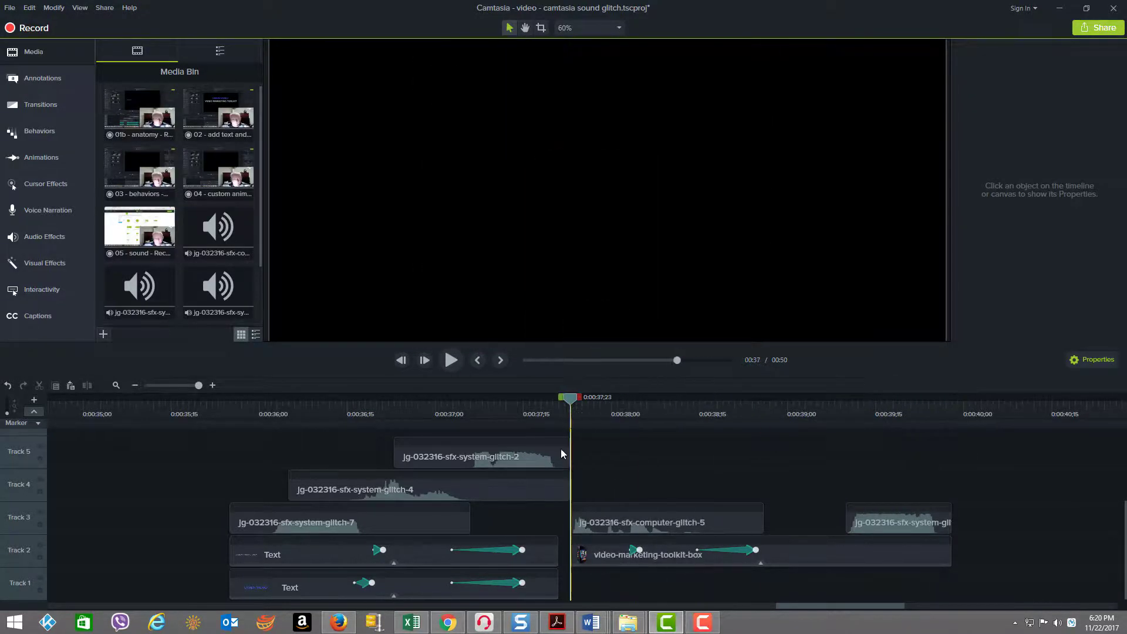
click(447, 359)
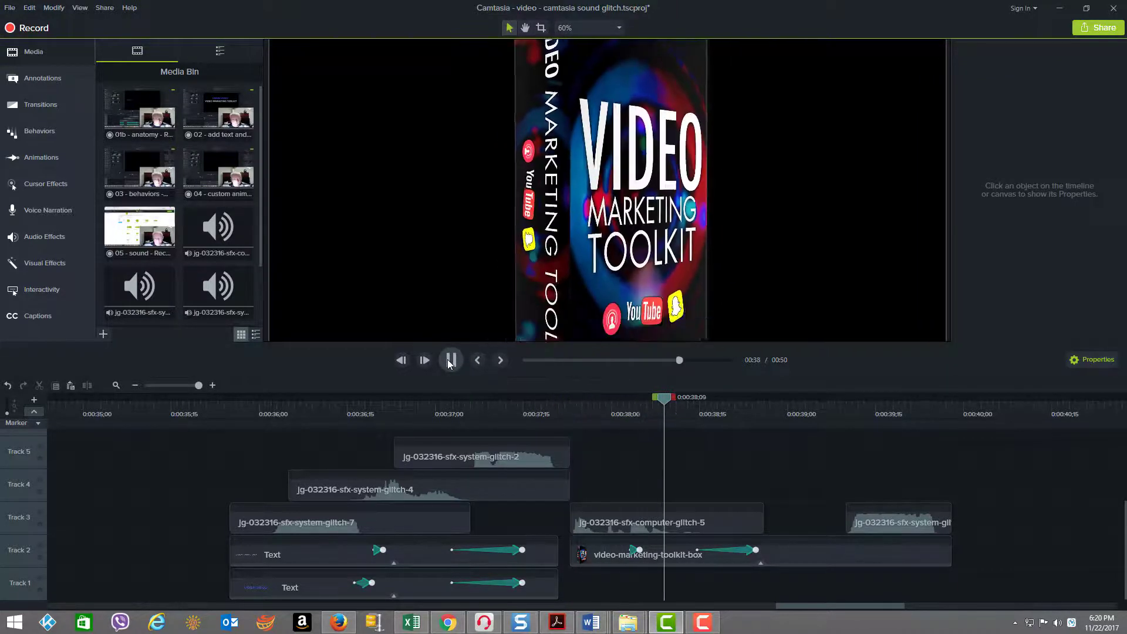
click(448, 361)
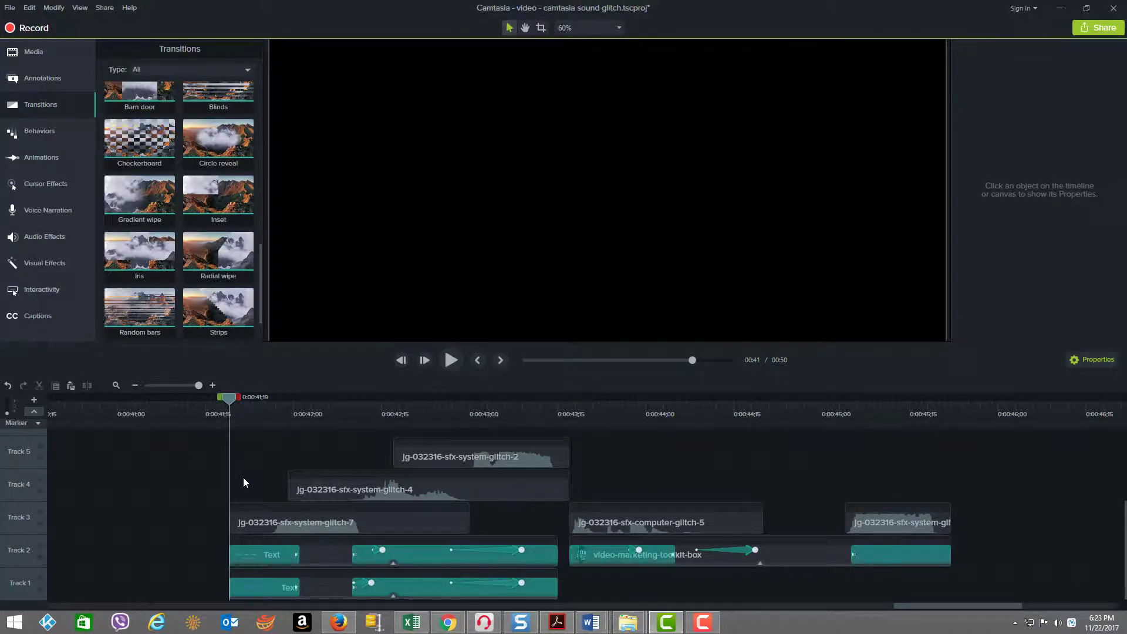
Step: Examine the type of the opening and closing transitions on the Track 1 and Track 2 text clips
click(264, 552)
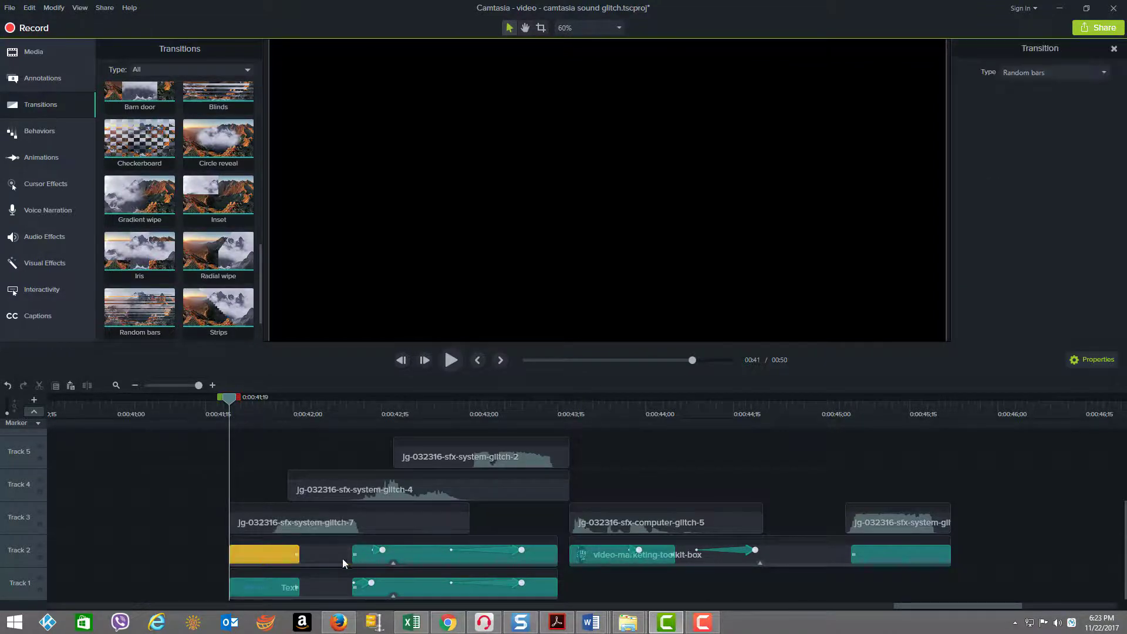
click(404, 552)
click(418, 581)
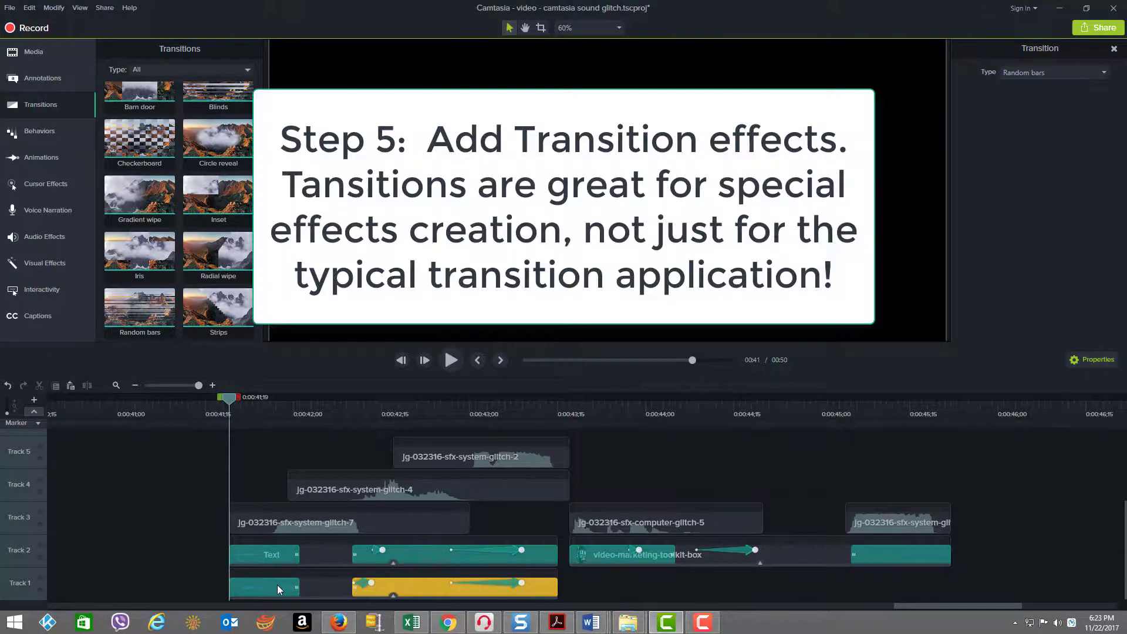
click(277, 580)
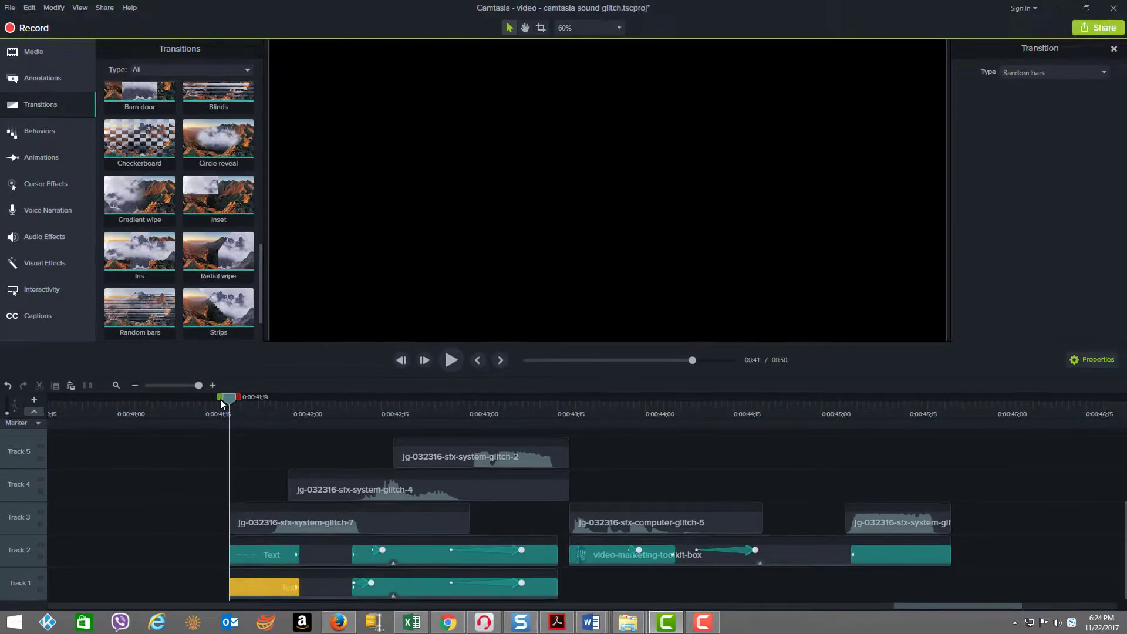
Step: Scrub to 0:00:42;10 and examine where the closing transitions start on both text clips
drag(283, 414, 337, 476)
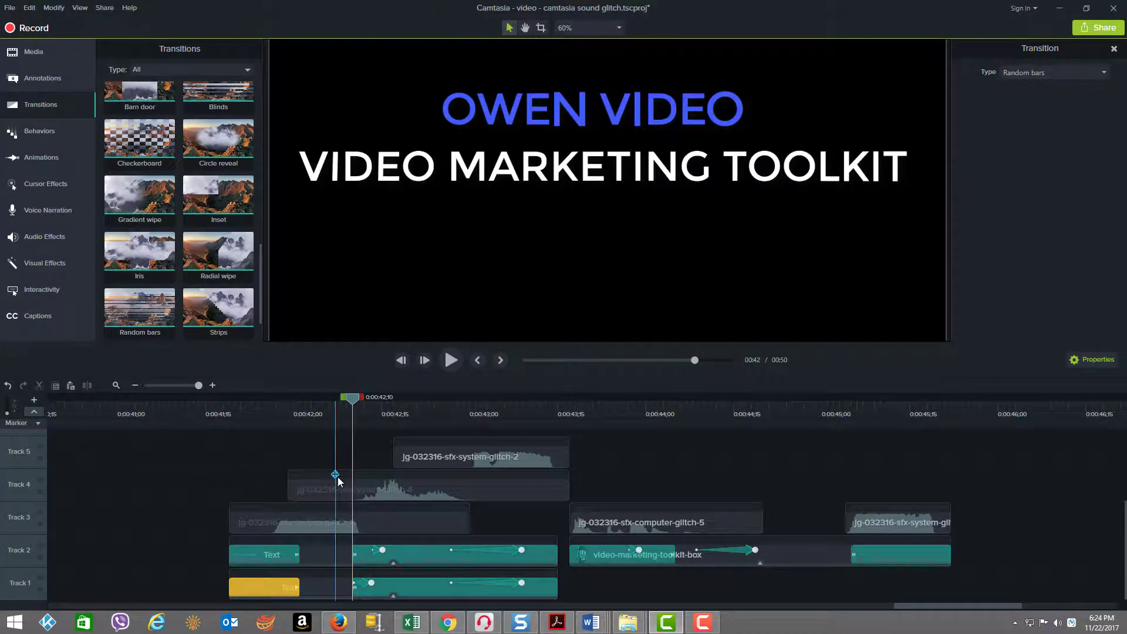
click(354, 555)
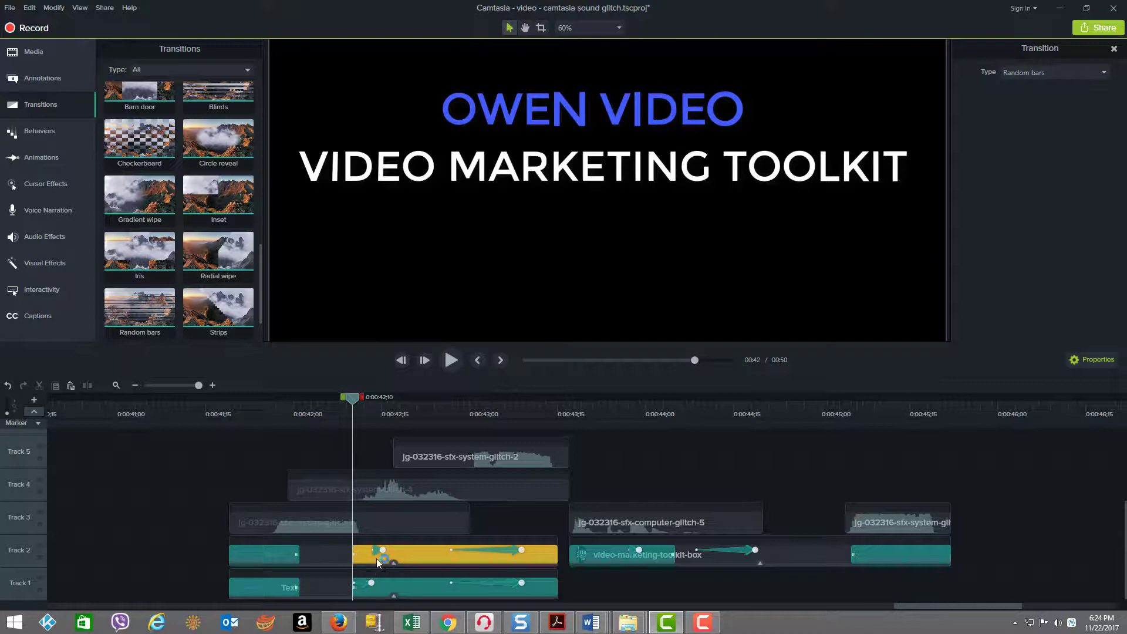
click(423, 586)
Step: Scrub back to 0:00:41;26 and examine the opening transitions of both text clips midway through their effect
drag(348, 399, 268, 523)
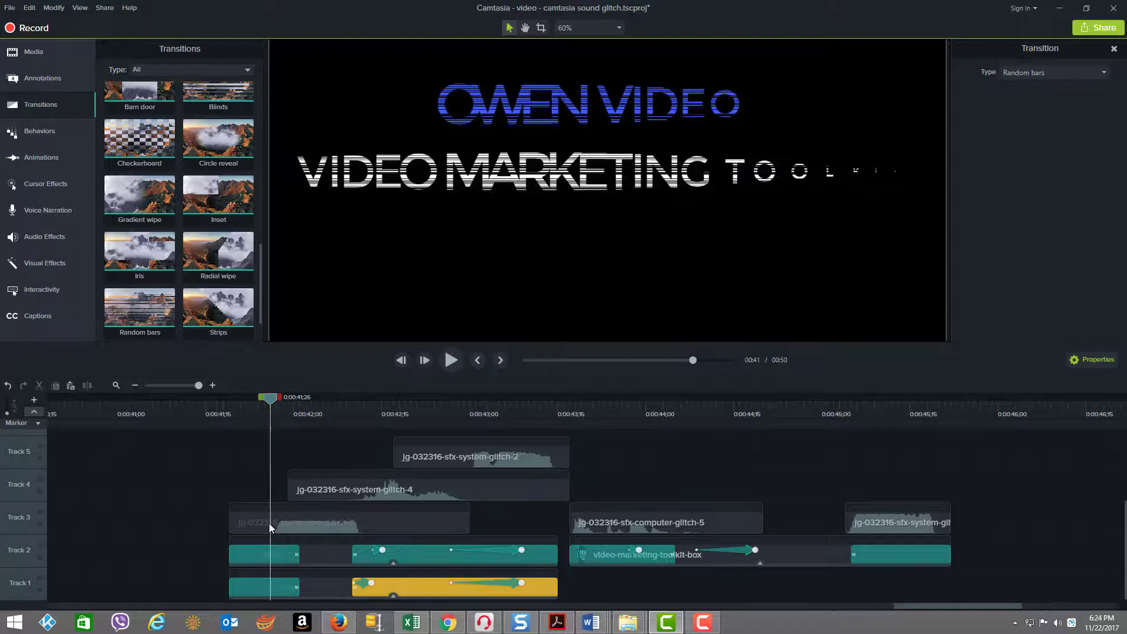
click(260, 555)
click(259, 587)
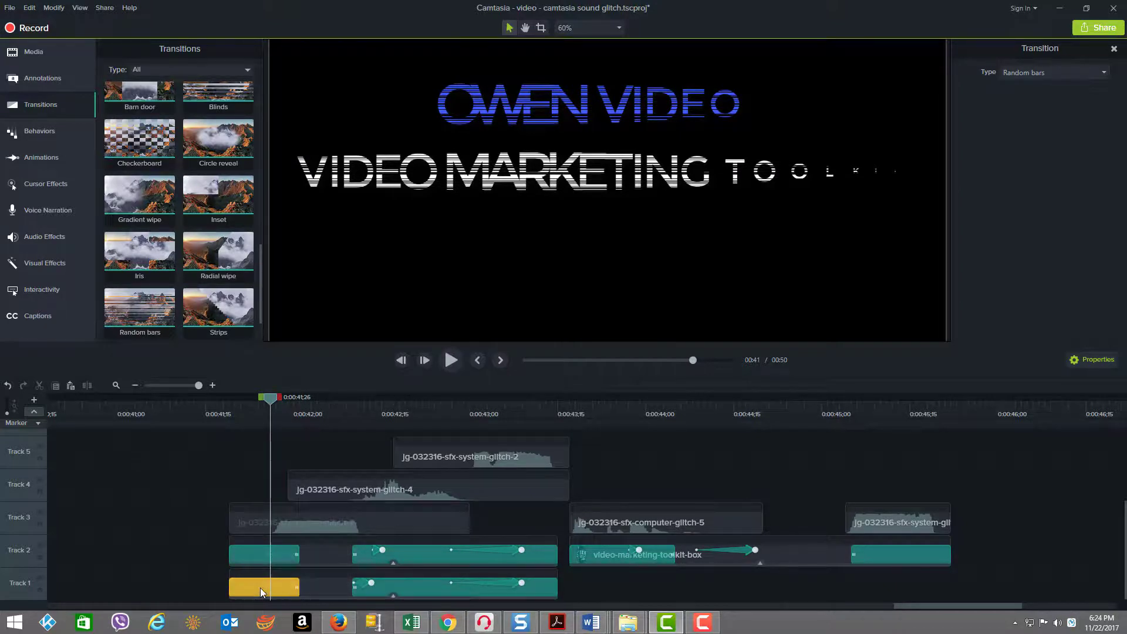
click(259, 555)
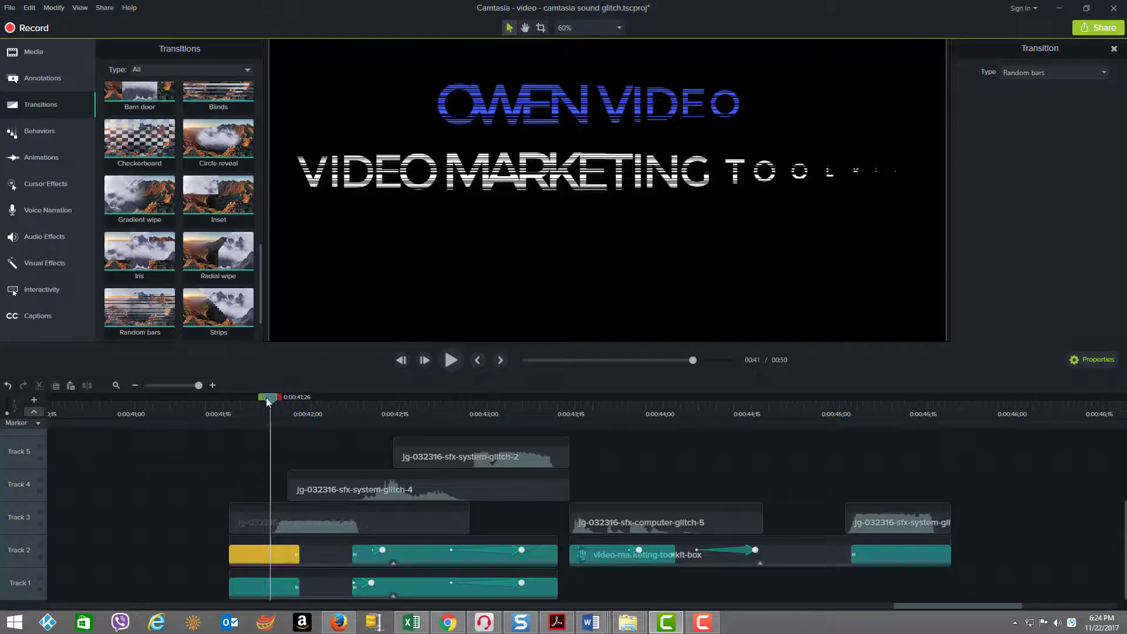
Step: Play the title sequence with transitions and sound from its start at 0:00:41;19
drag(293, 405, 231, 441)
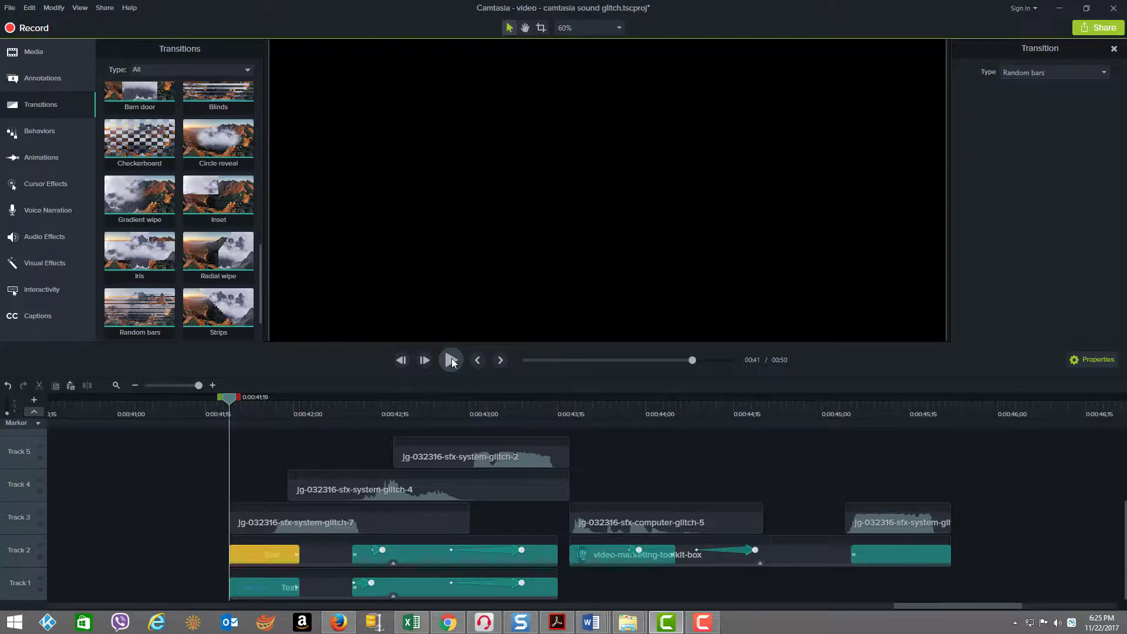
click(451, 360)
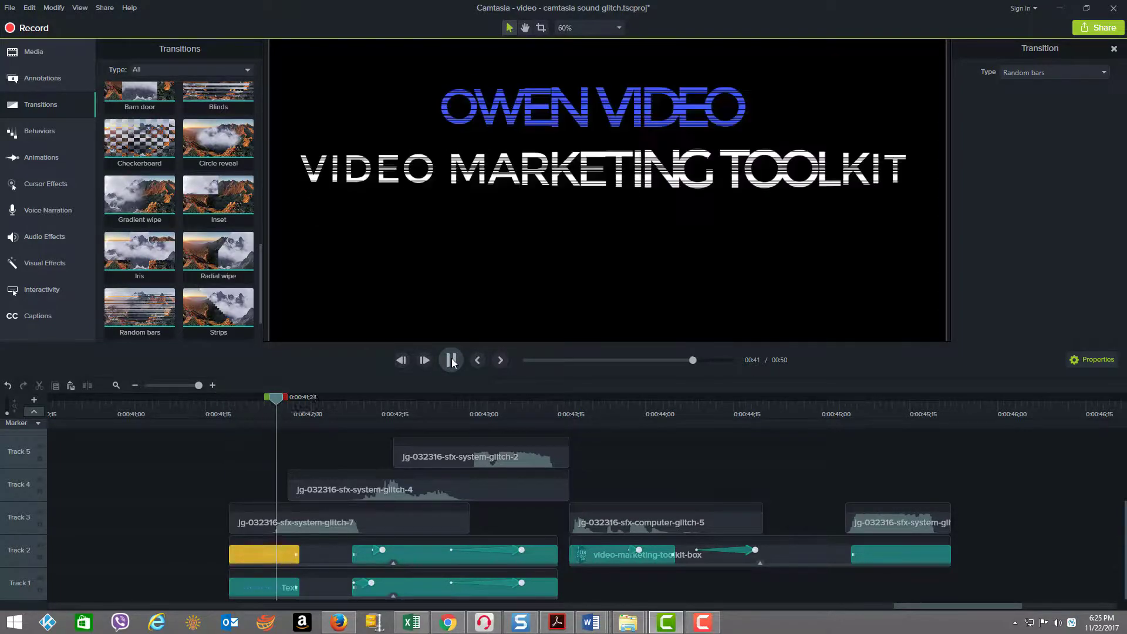